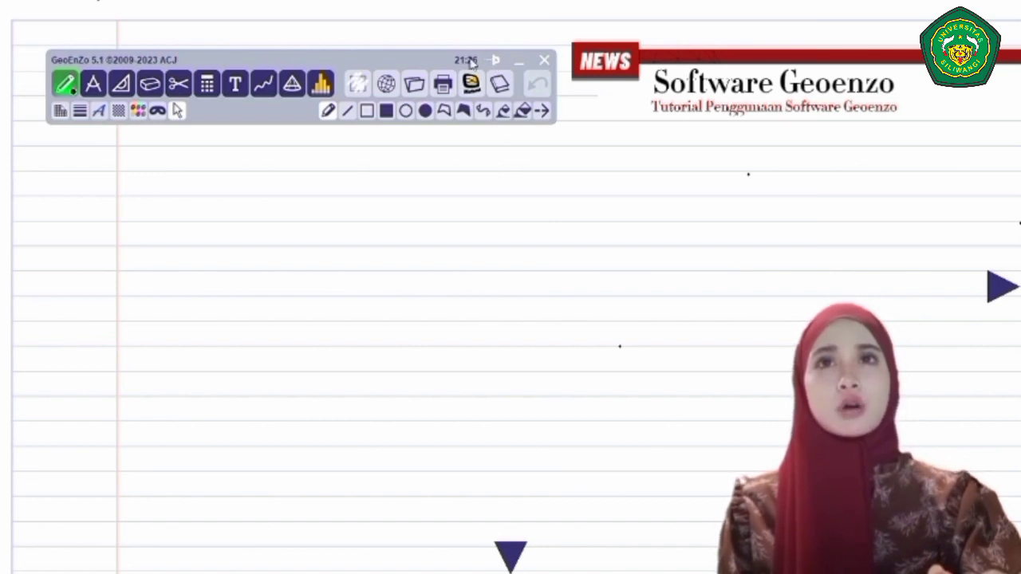
Step: Draw two freehand pen scribbles next to each other in the upper part of the lined page
left_click(71, 90)
mouse_move(186, 197)
left_mouse_down()
mouse_move(208, 193)
mouse_move(216, 222)
mouse_move(298, 136)
mouse_move(272, 201)
mouse_move(327, 152)
left_mouse_up()
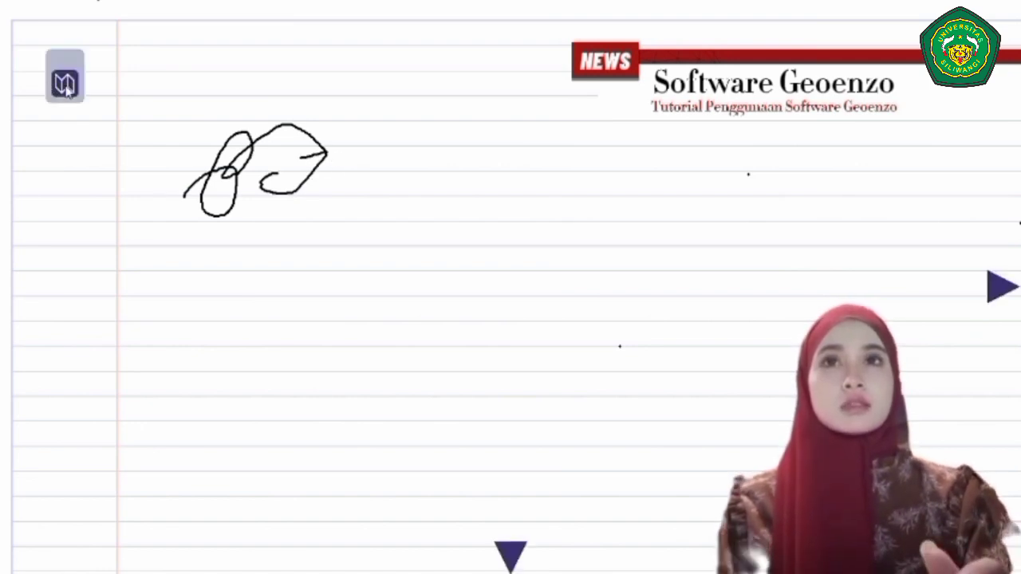
left_click(64, 83)
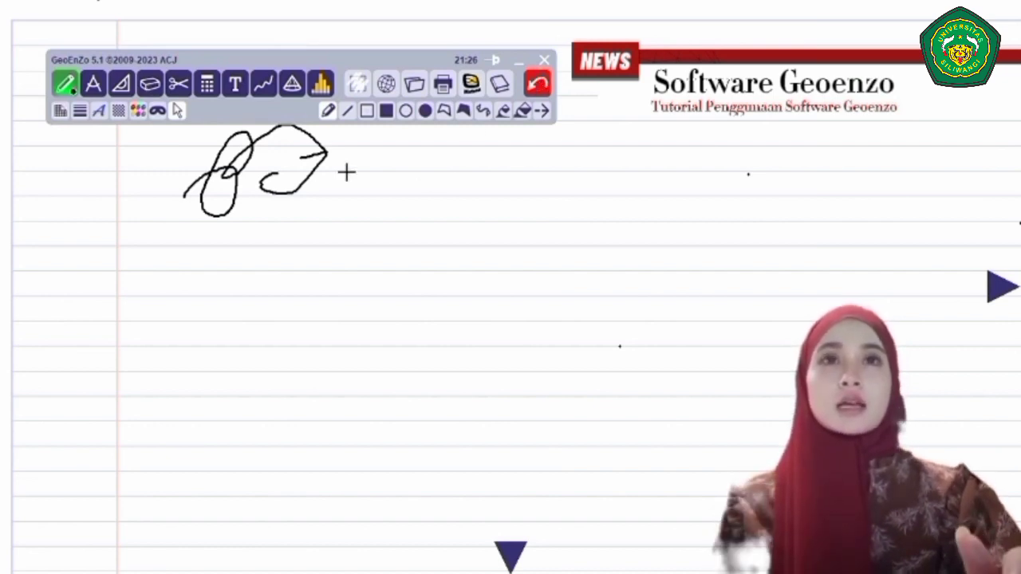
mouse_move(344, 159)
left_mouse_down()
mouse_move(326, 231)
mouse_move(379, 212)
left_mouse_up()
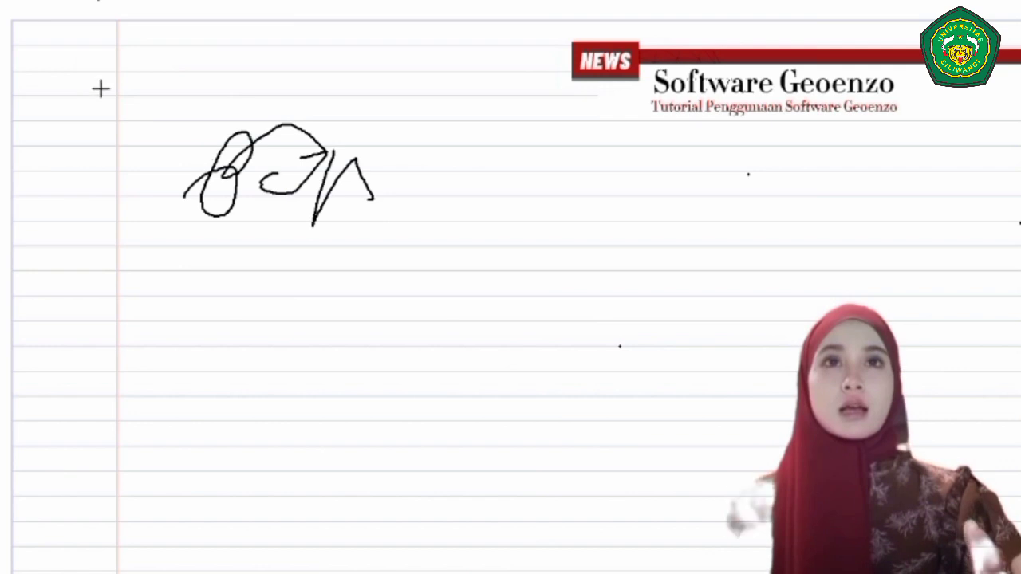
Step: Undo both freehand scribbles and clear the page
left_click(64, 84)
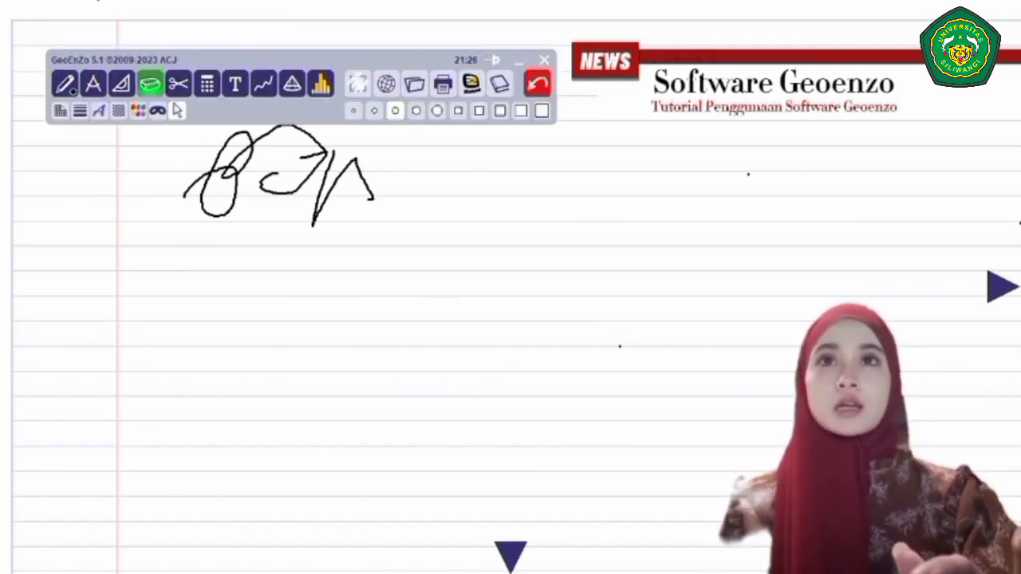
left_click(534, 86)
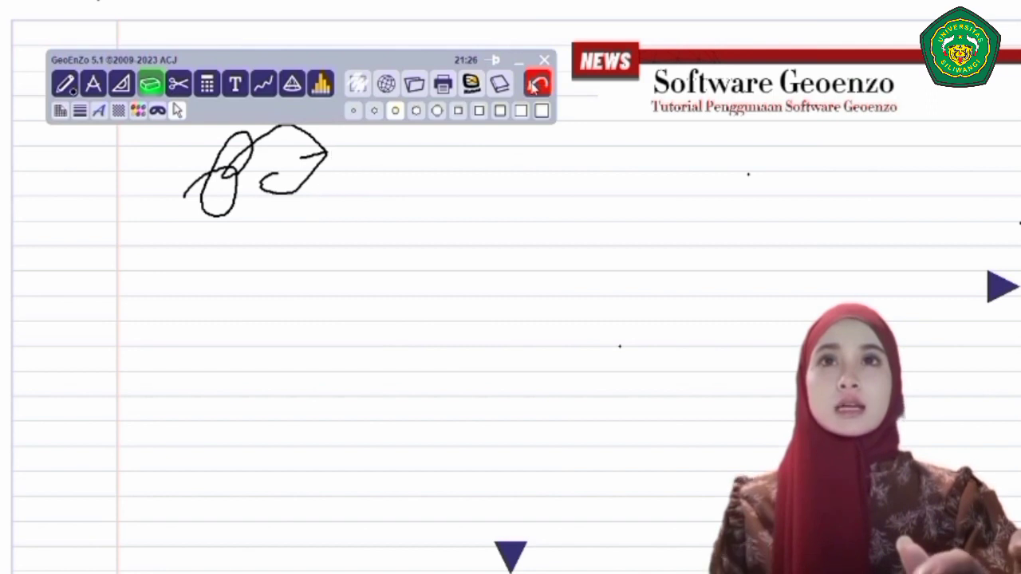
left_click(534, 86)
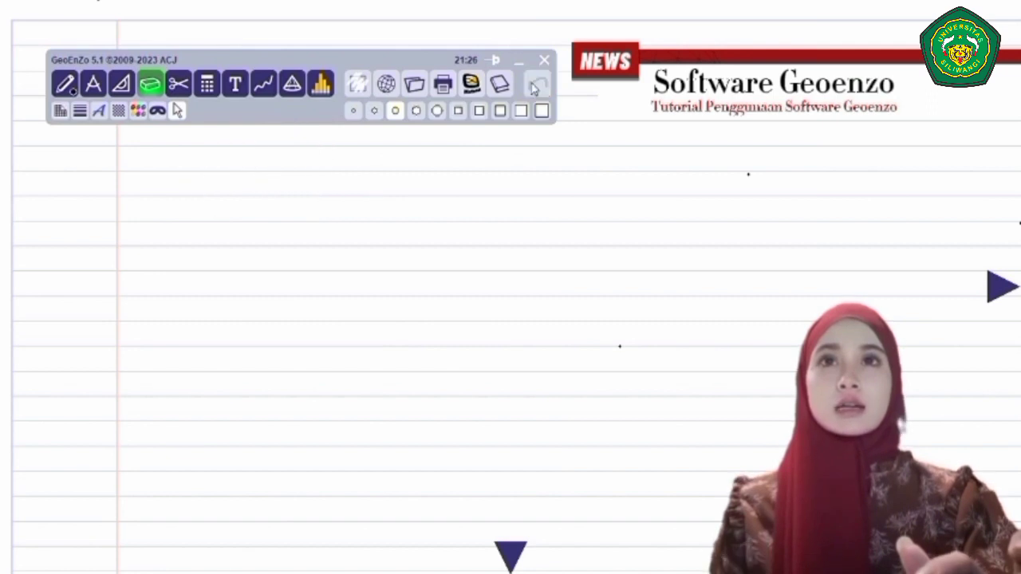
left_click(360, 85)
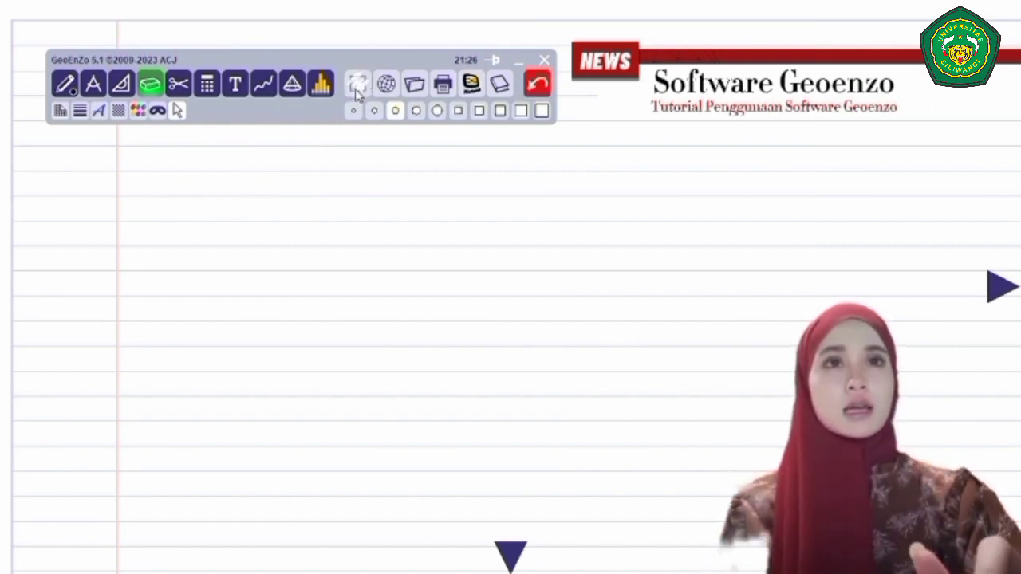
Step: Draw a full circle in the middle of the page with the compass
left_click(94, 84)
mouse_move(459, 174)
left_mouse_down()
mouse_move(472, 174)
mouse_move(483, 223)
mouse_move(507, 252)
mouse_move(503, 237)
mouse_move(360, 310)
mouse_move(438, 210)
mouse_move(504, 189)
left_mouse_up()
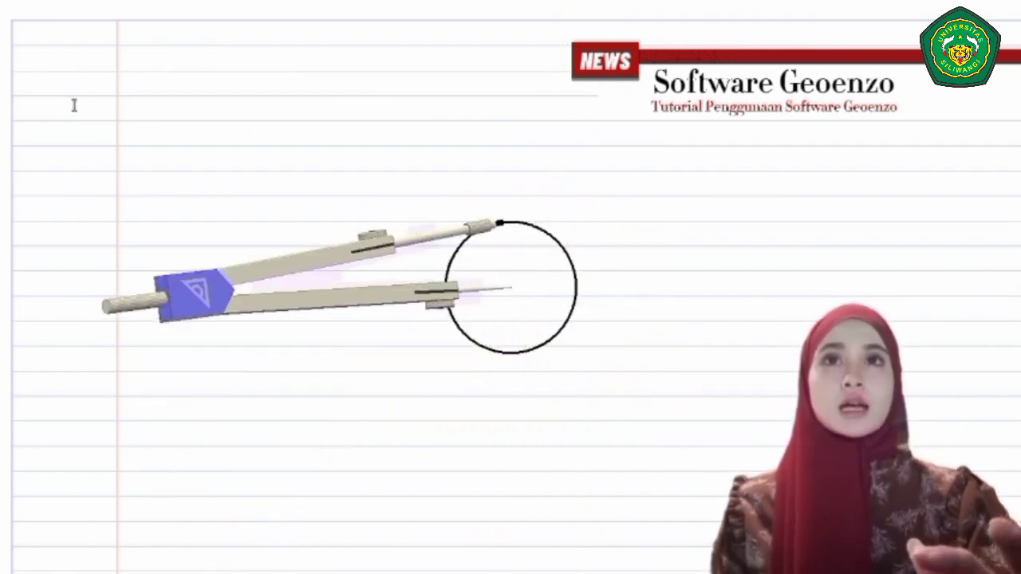
left_click(66, 81)
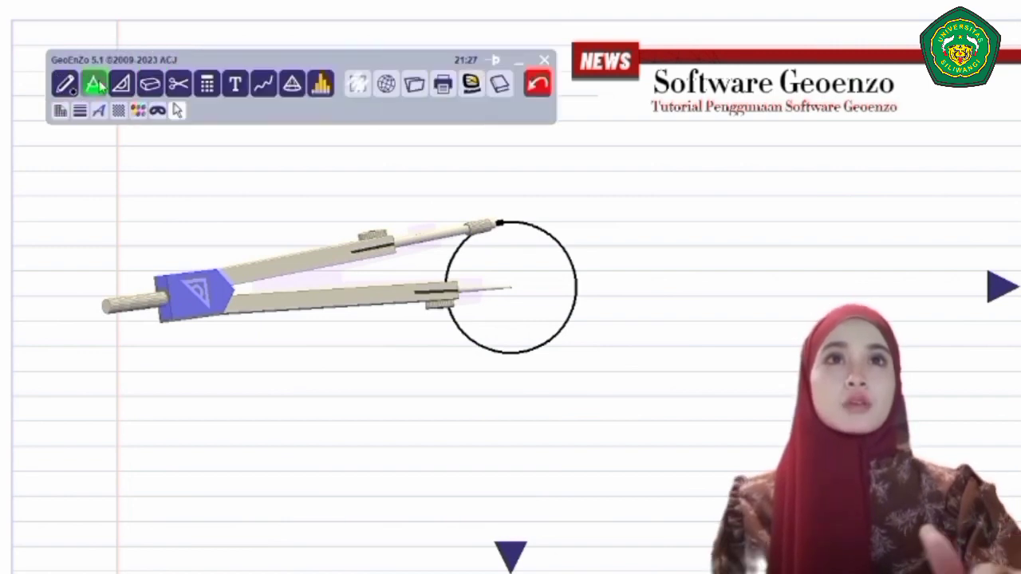
Step: Wipe away the compass circle with the largest square eraser
left_click(150, 89)
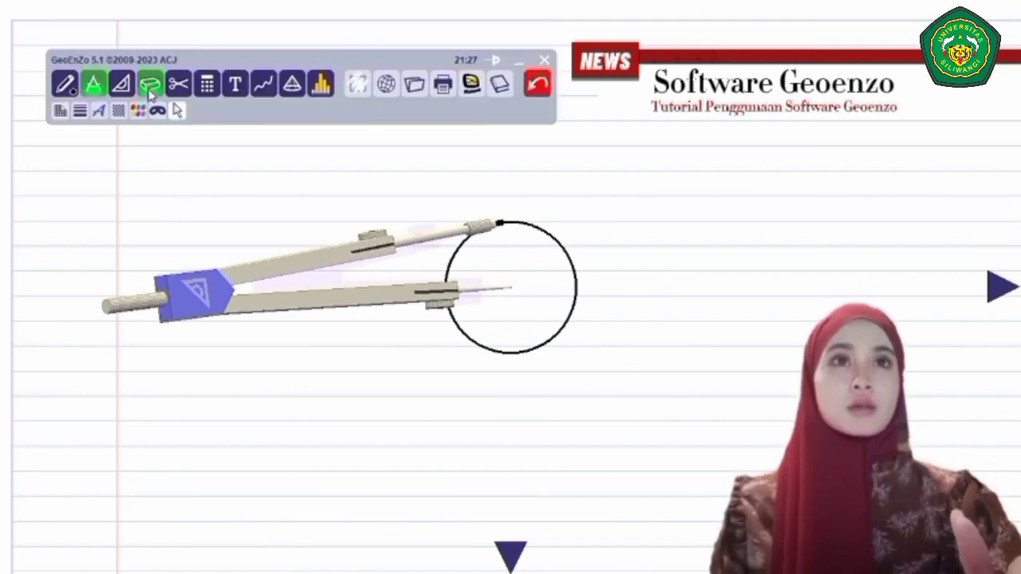
left_click(541, 112)
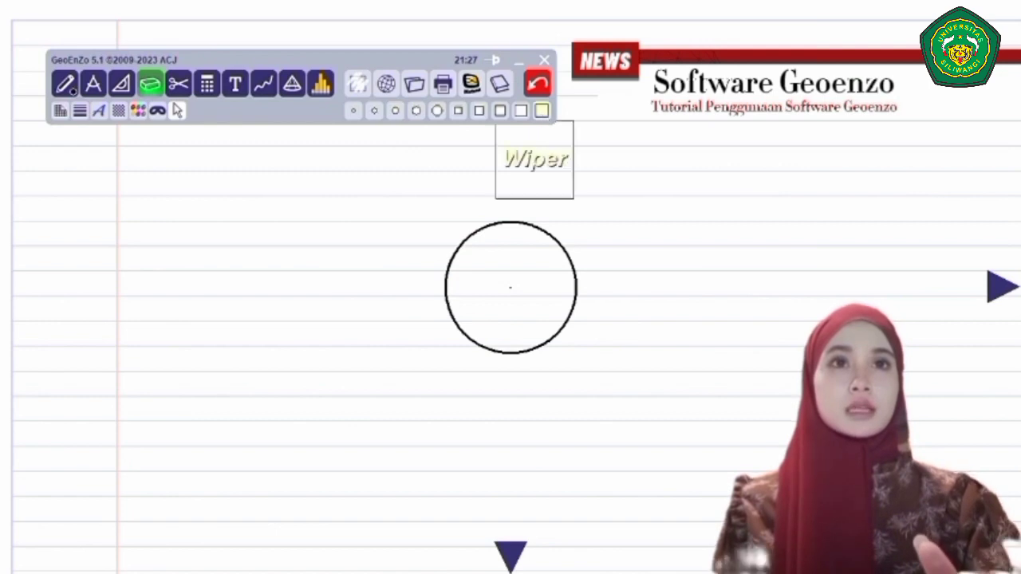
mouse_move(506, 191)
left_mouse_down()
mouse_move(529, 221)
mouse_move(468, 283)
mouse_move(512, 323)
mouse_move(62, 99)
left_mouse_up()
left_click(64, 93)
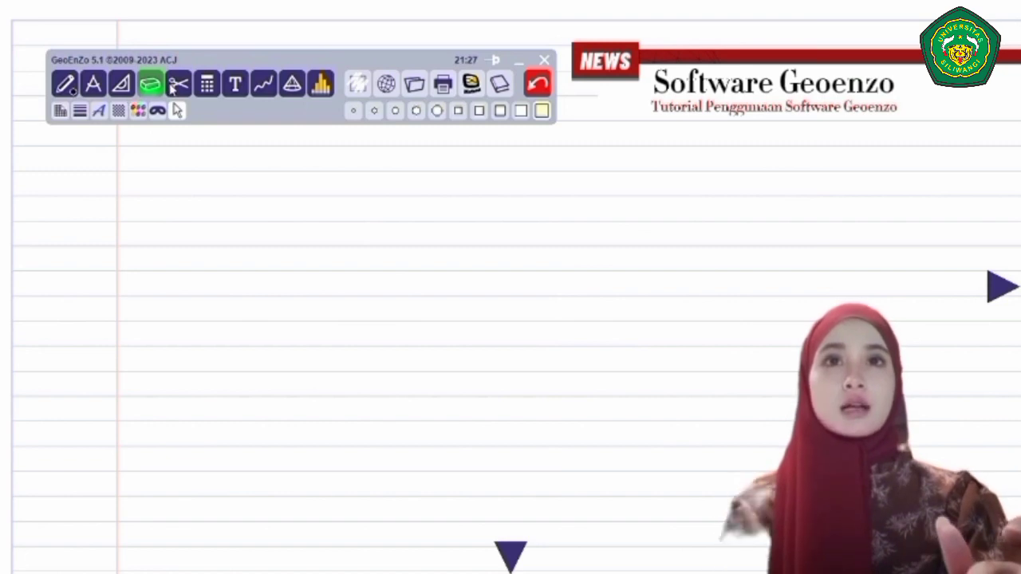
Step: Draw a slanted line along the set square, rotate and move the set square up, and rule a second line along its edge
left_click(121, 84)
left_click_drag(334, 303, 585, 439)
left_click_drag(583, 376, 522, 213)
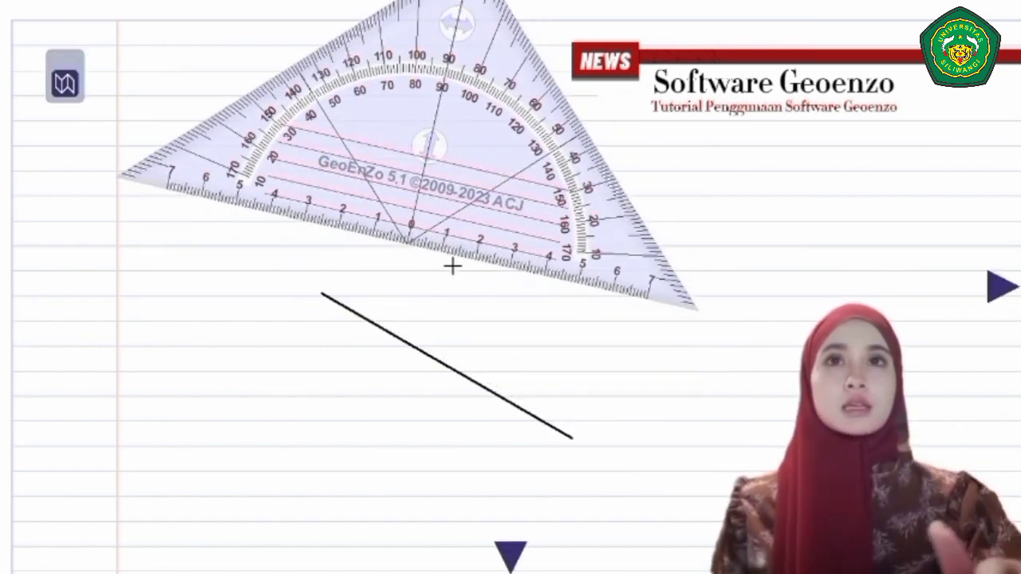
left_click_drag(458, 267, 661, 308)
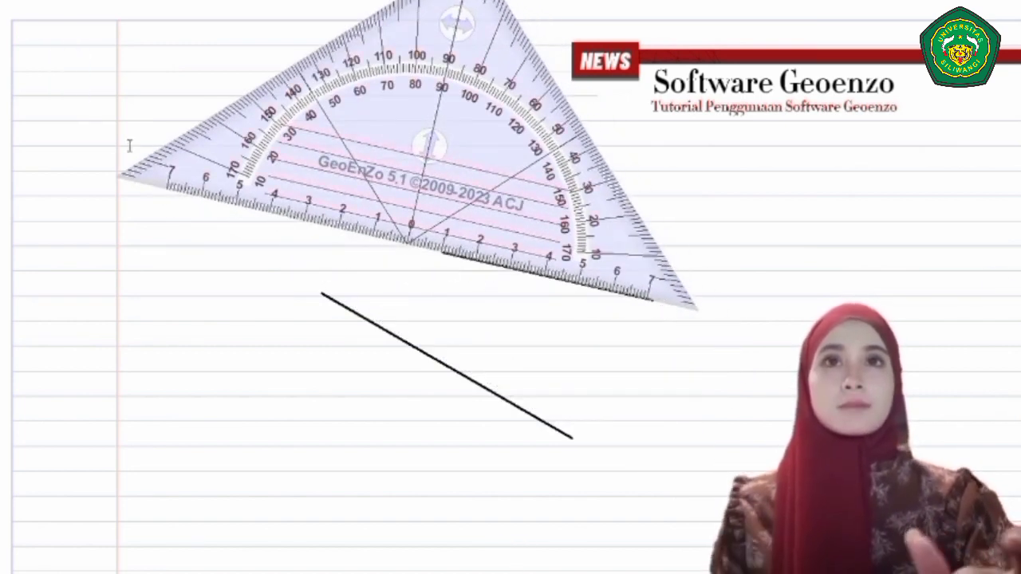
left_click(70, 86)
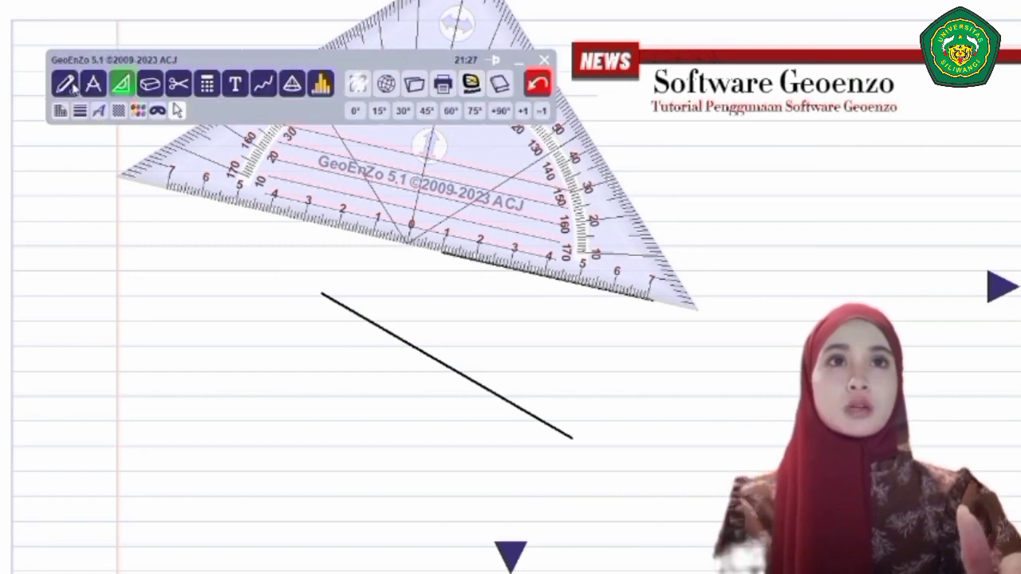
Step: Undo both ruled lines and put the set square away
left_click(546, 90)
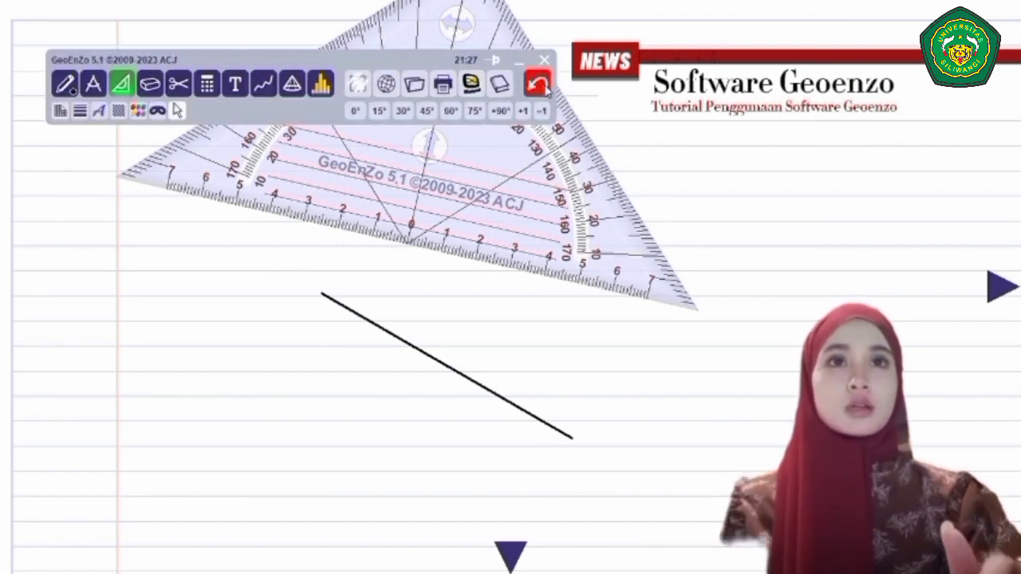
left_click(543, 92)
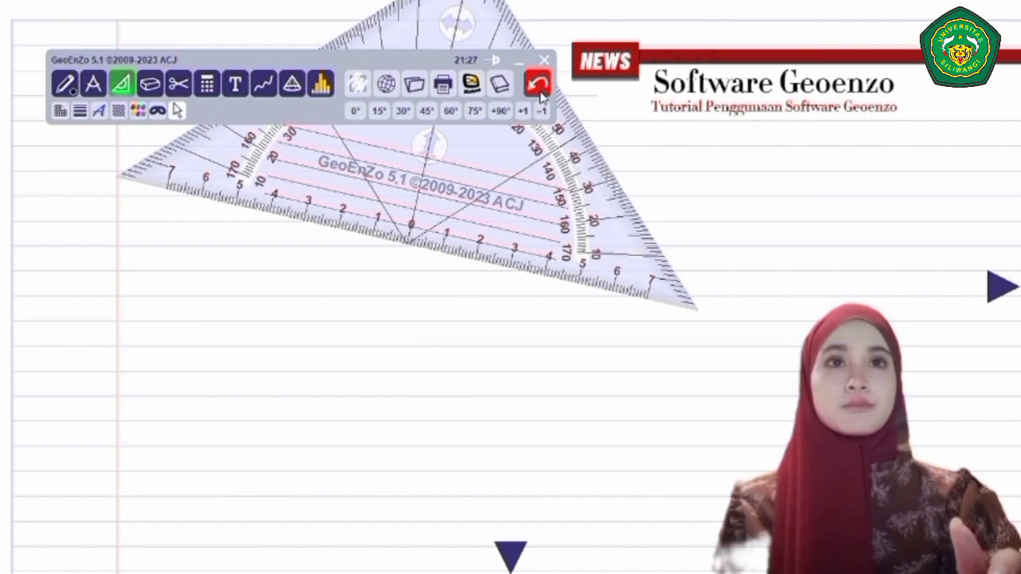
left_click(149, 87)
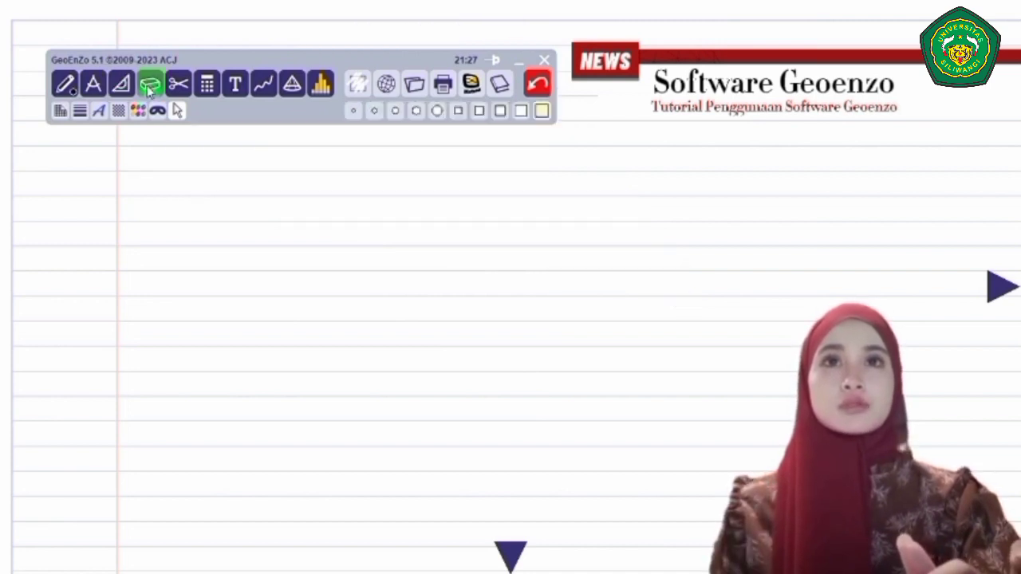
Step: Examine the text tool's character chooser and its list of available fonts, and close it
left_click(202, 89)
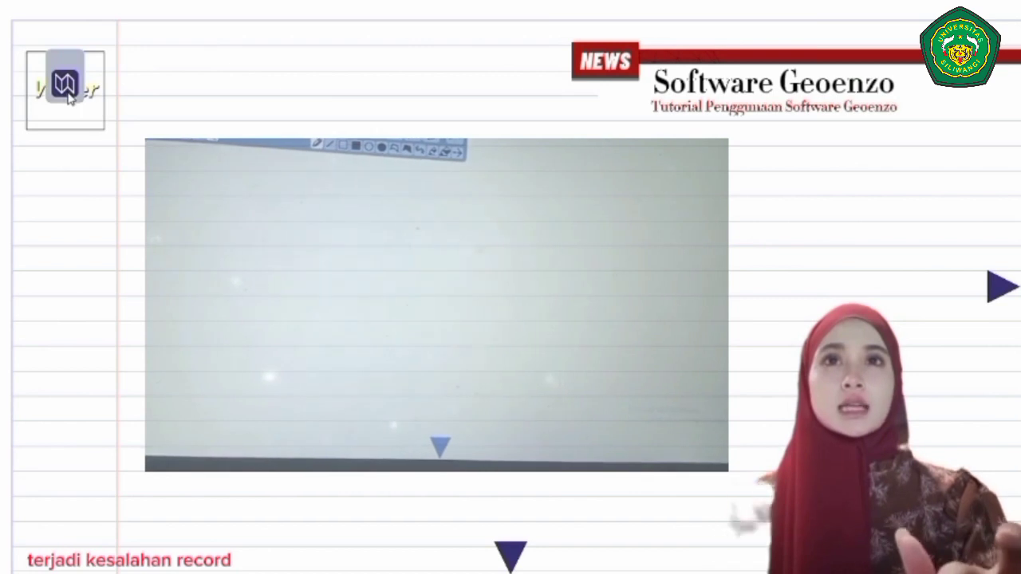
left_click(65, 84)
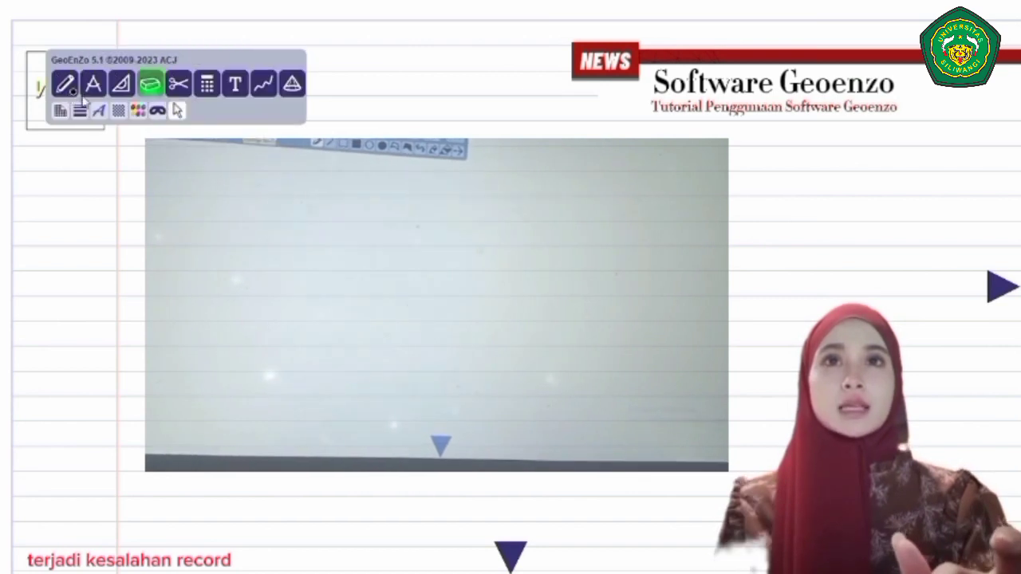
left_click(233, 85)
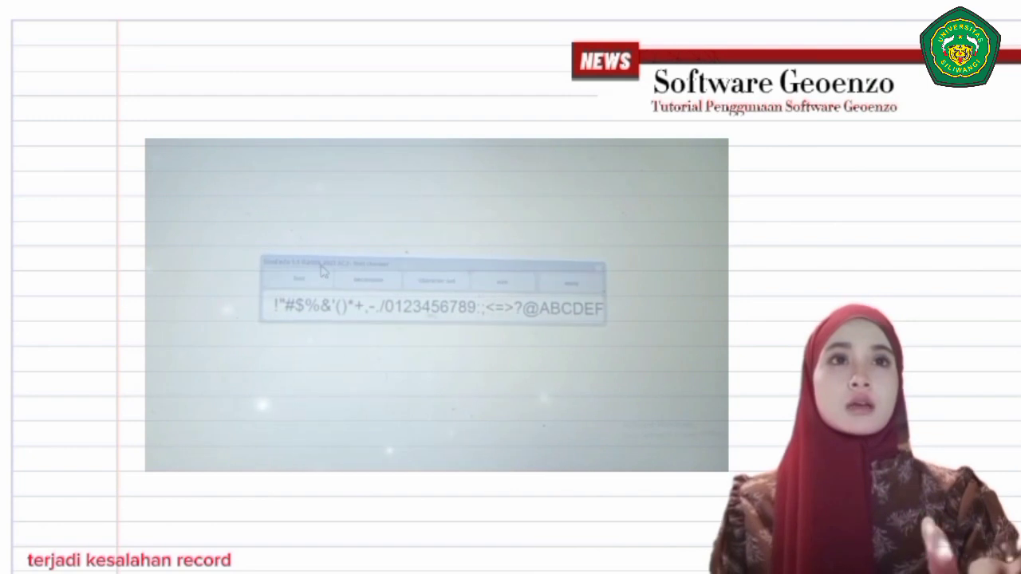
left_click(387, 297)
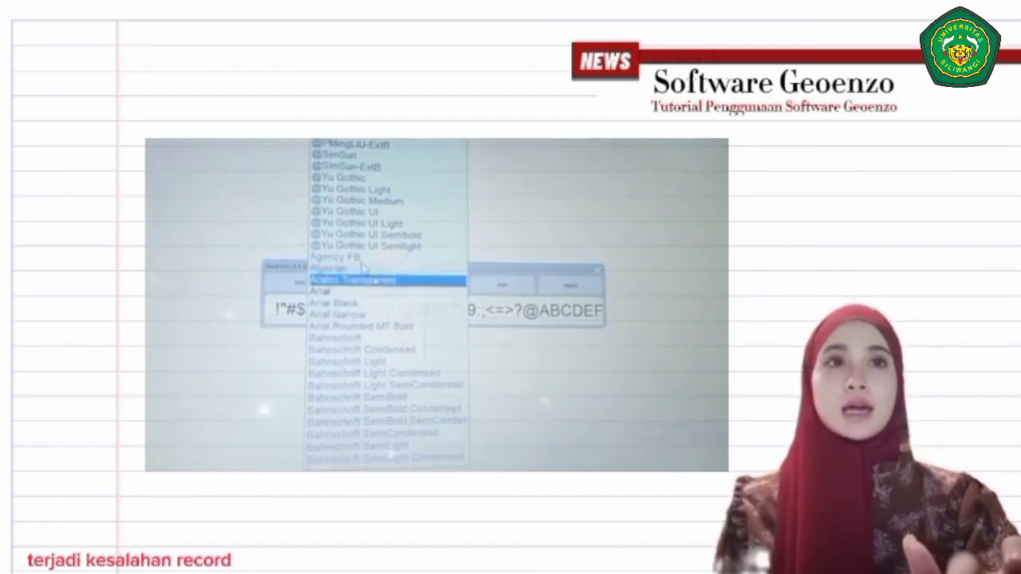
left_click(636, 273)
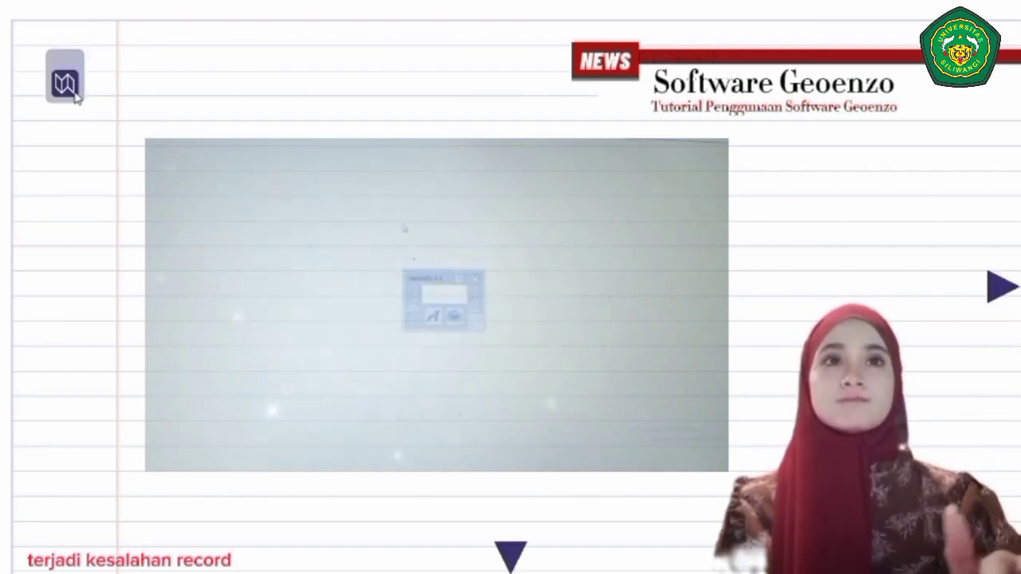
left_click(74, 91)
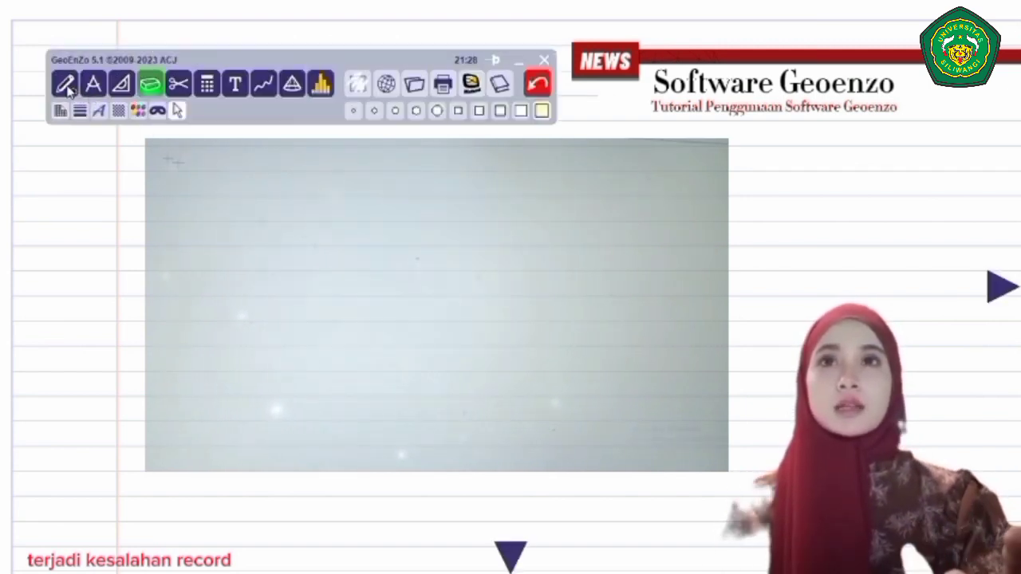
Step: With the pen tool active, write the question "gambarkanlah 2 buah garis yang memiliki:" at the top of the page
left_click(67, 88)
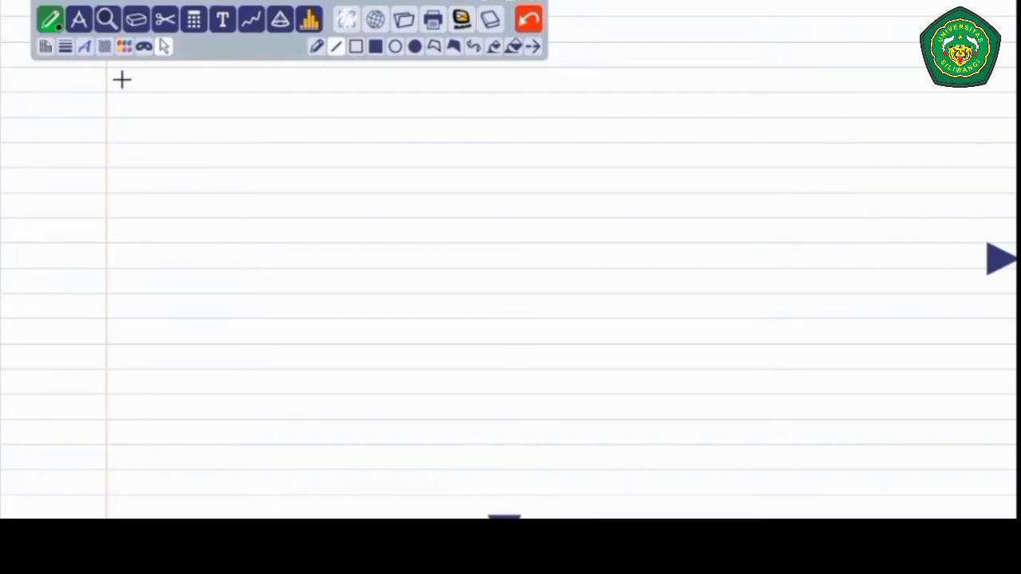
type("gambar")
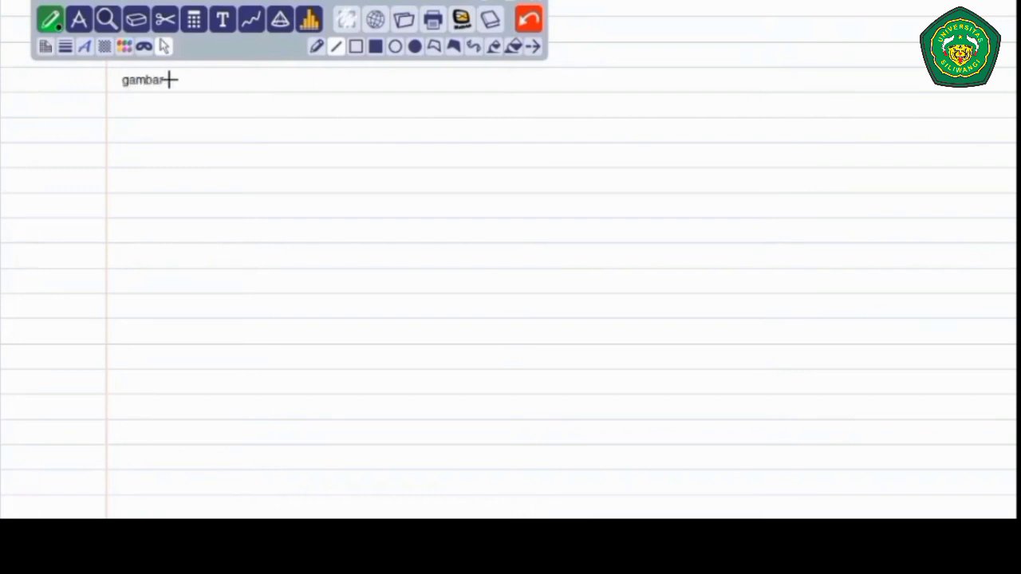
type("kanlah 2 b")
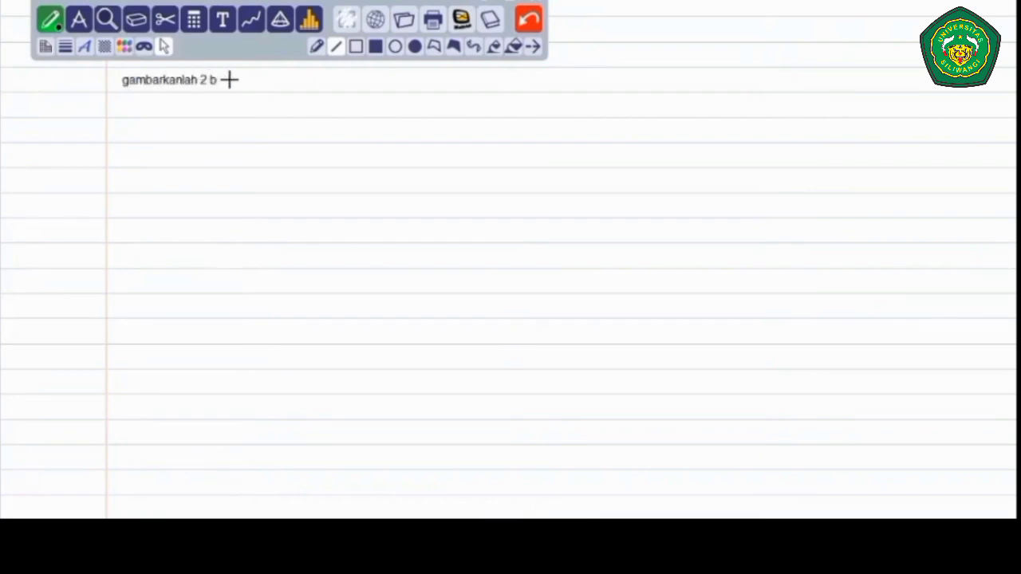
type("uah garis yang")
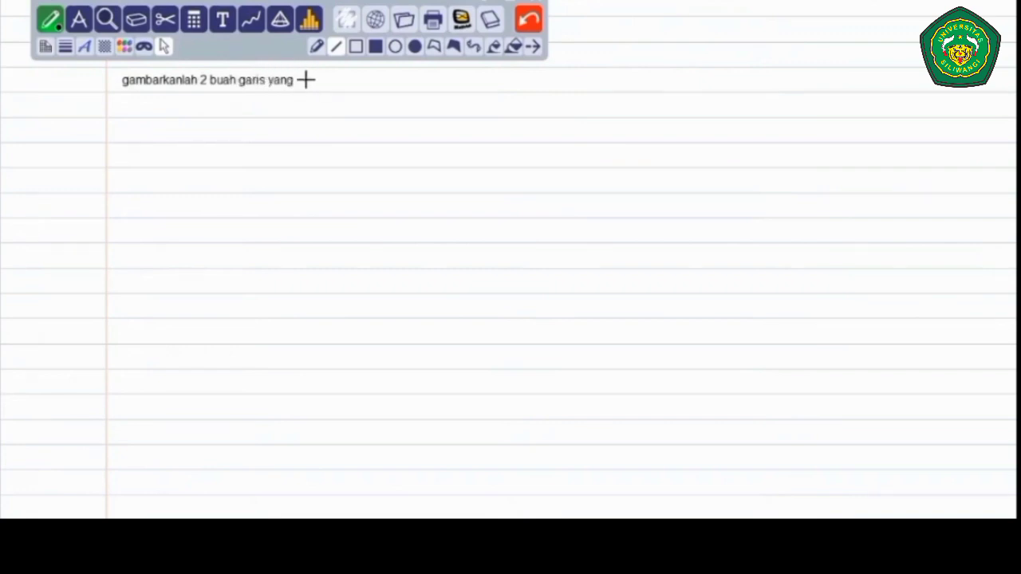
type(" memiliki:")
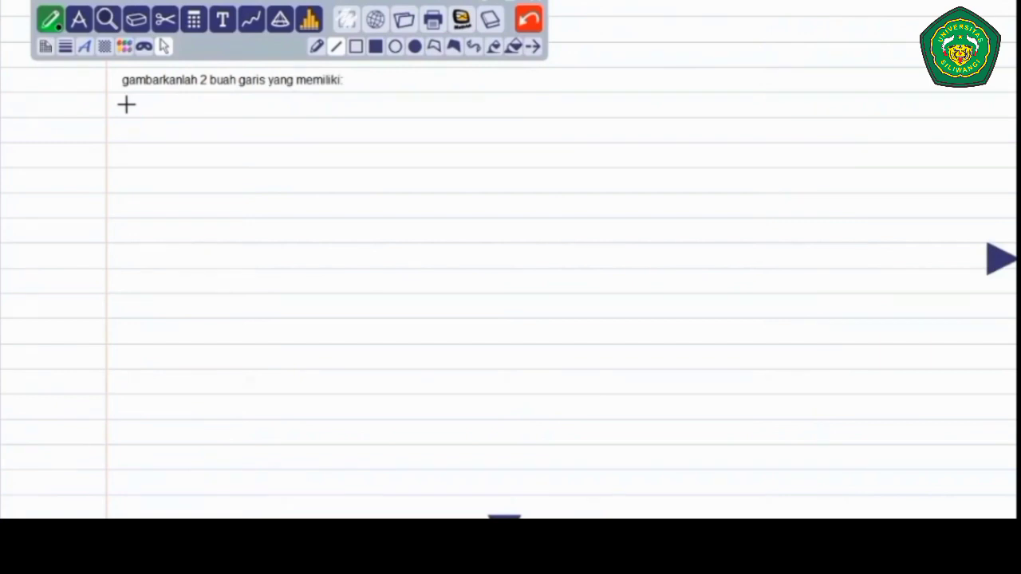
Step: Write the first item "a. sejajar" on the line below the question
type("a. sejaja")
key("BackSpace")
key("BackSpace")
type("jar")
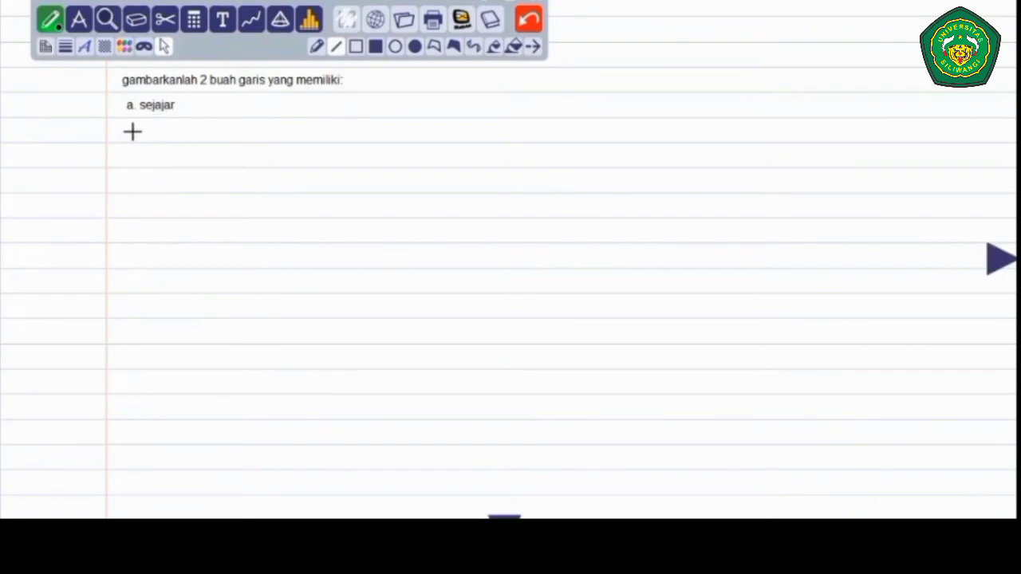
Step: Write the second item "b. salling berpotongan" below the first item
type("sale")
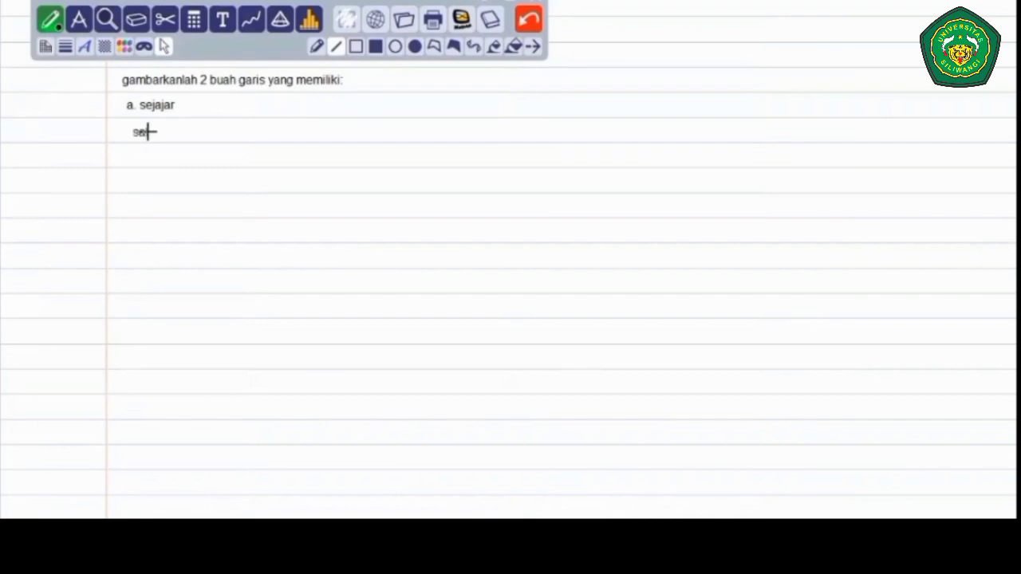
key("BackSpace")
key("BackSpace")
key("BackSpace")
key("BackSpace")
type("b. saling berp")
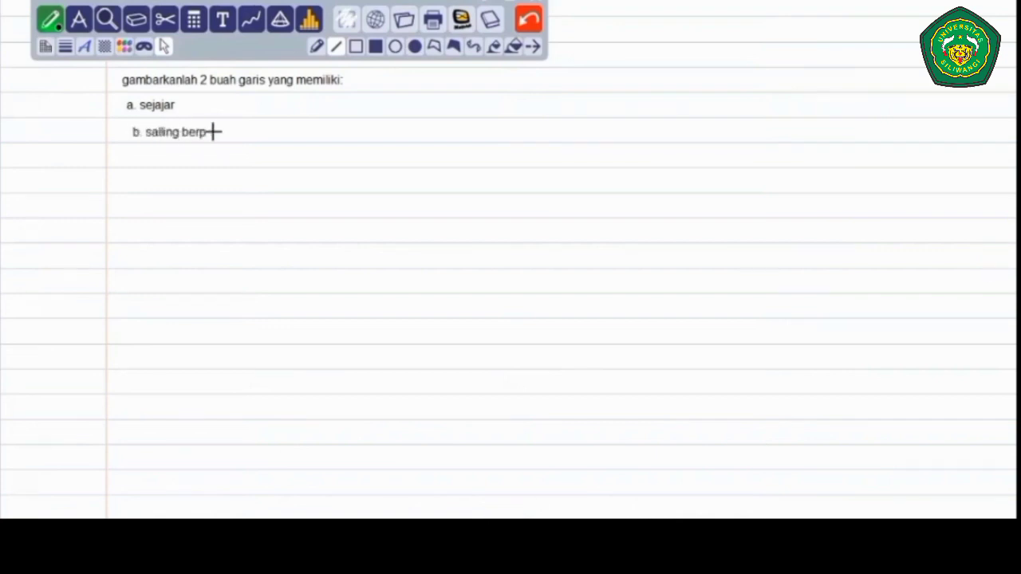
type("otongan")
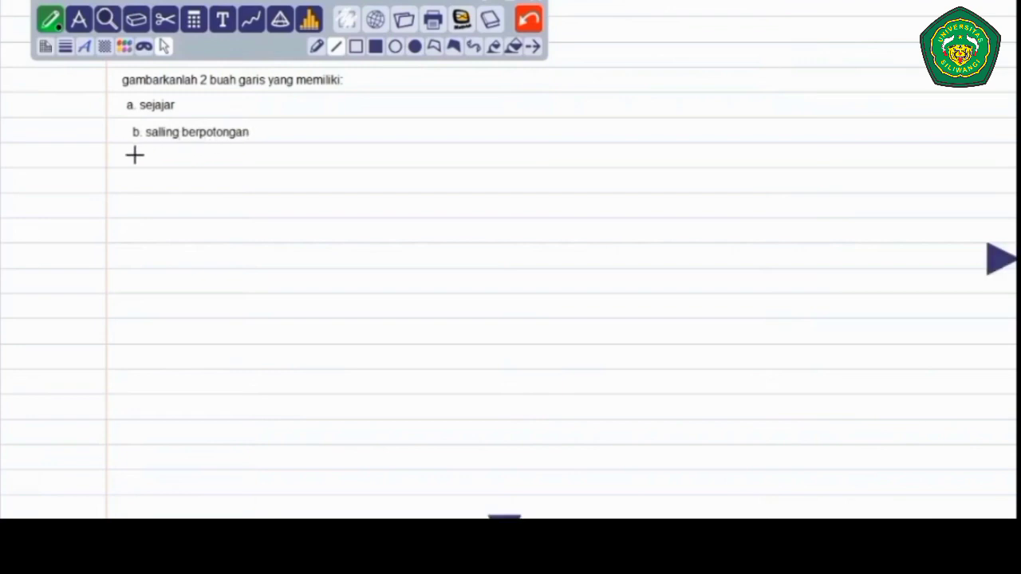
Step: Write the third item "c. saling berhimpit" and place an answer label "a." two lines below it
type("c. saling")
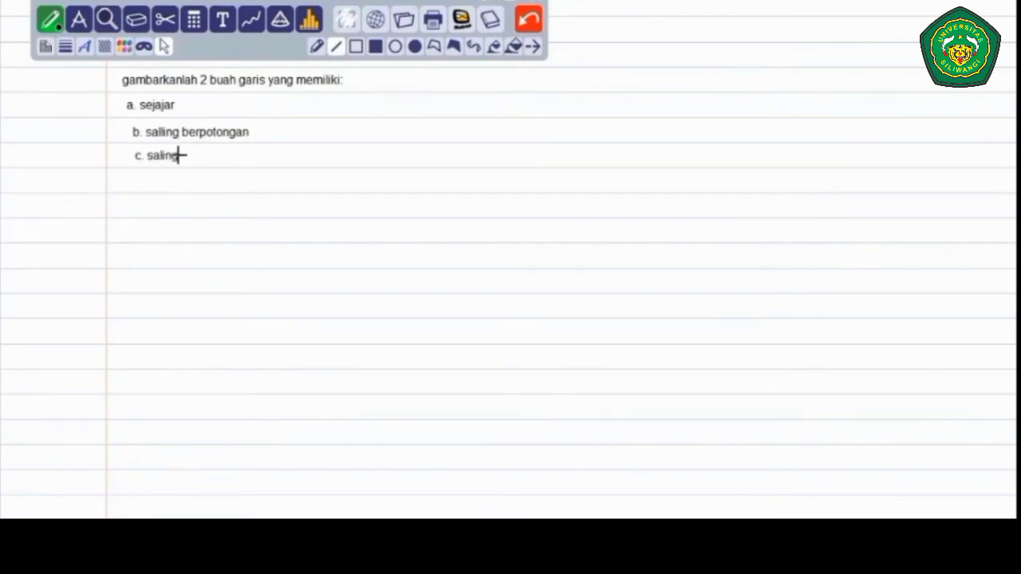
type(" berhimpit")
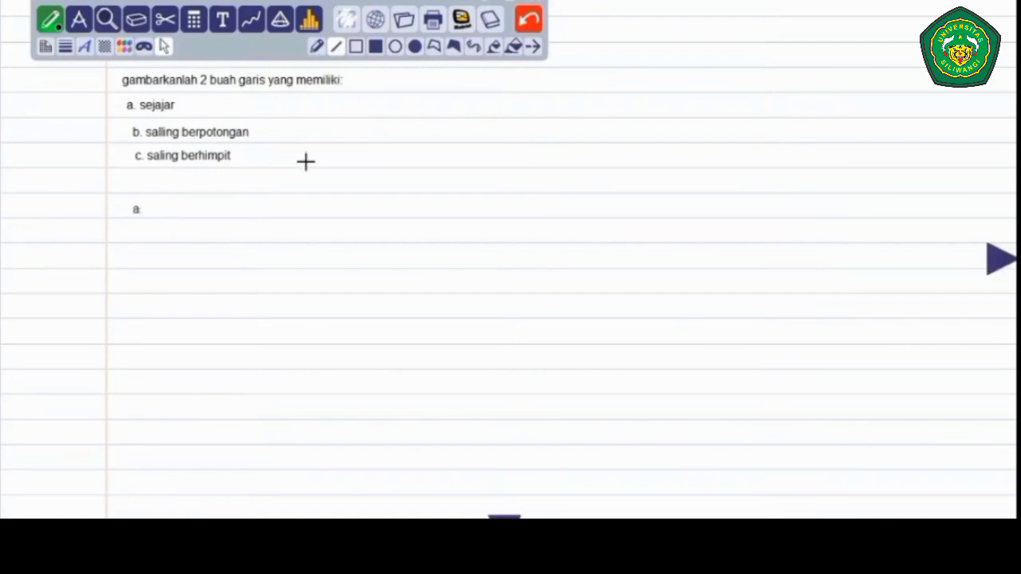
Step: Draw a green horizontal line with open arrowheads at both ends below the answer label "a."
left_click(534, 50)
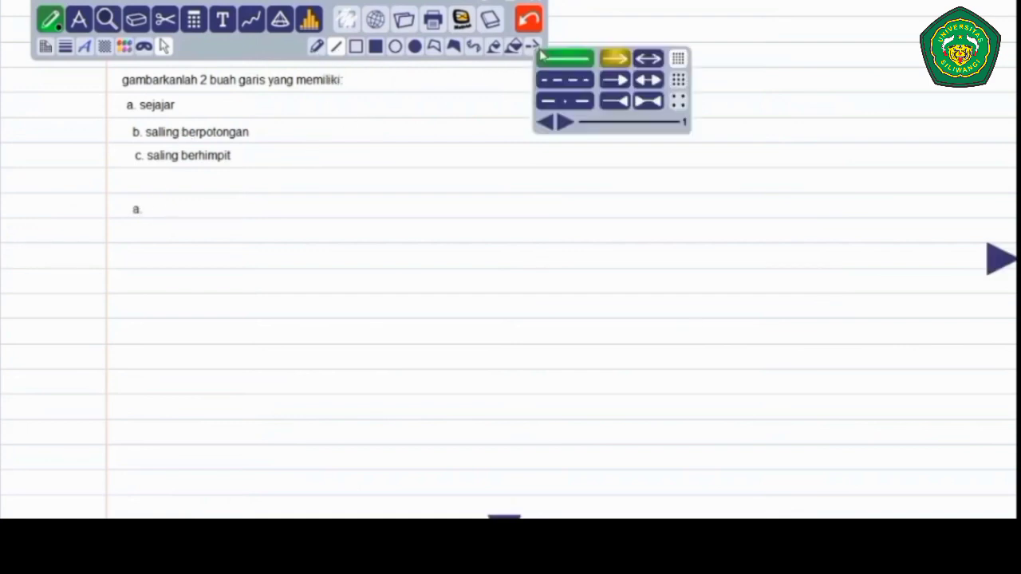
left_click(651, 59)
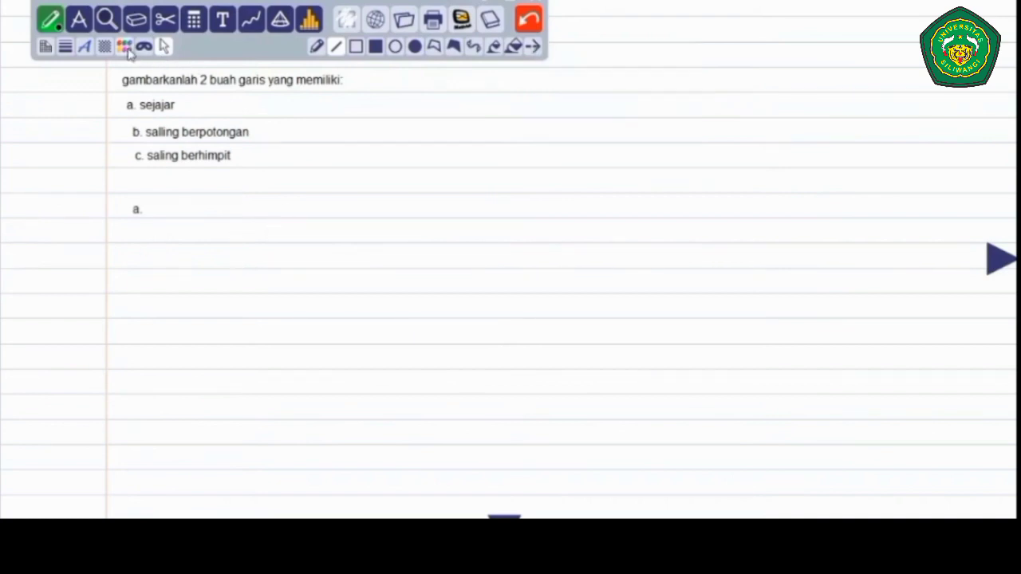
left_click(125, 45)
left_click(199, 120)
left_click_drag(182, 259, 392, 256)
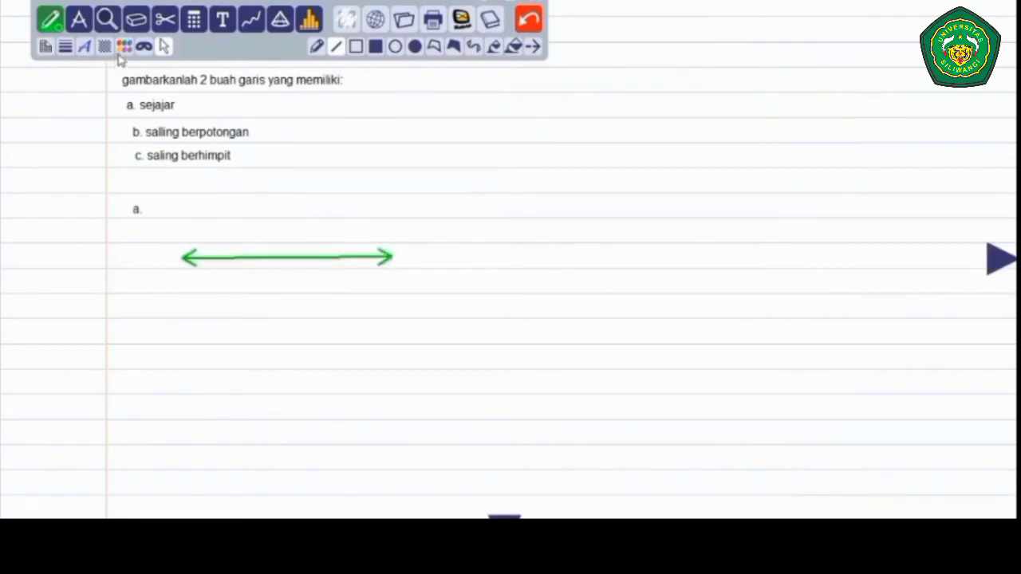
Step: Draw a red double-headed line just above the green line and parallel to it, and label it "l" in red
left_click(123, 46)
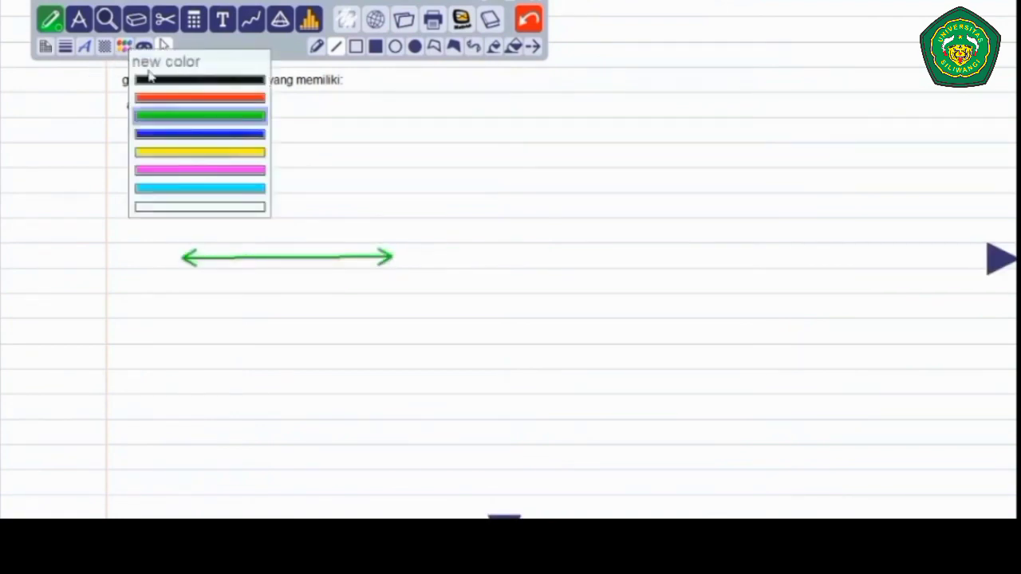
left_click(250, 101)
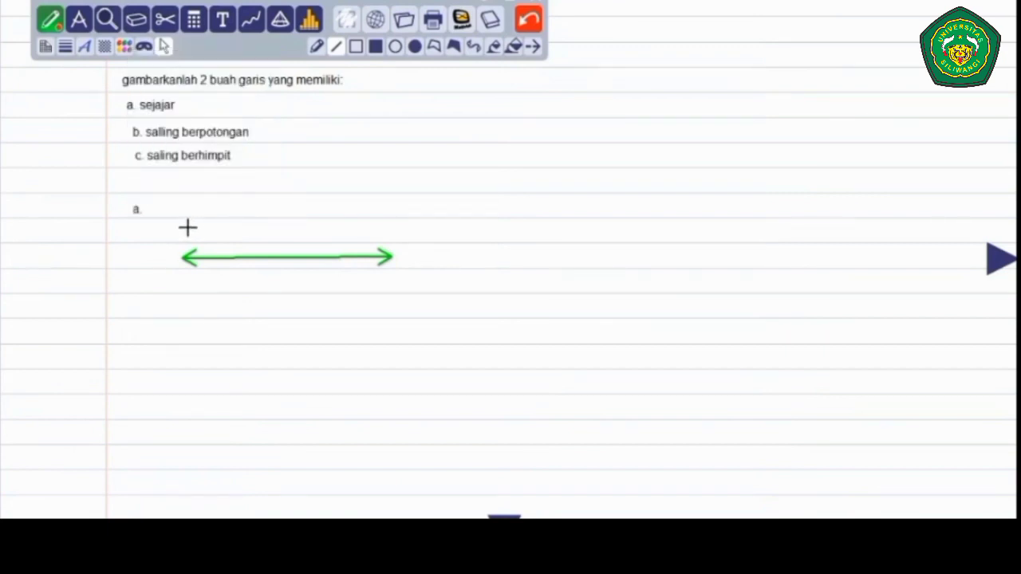
left_click_drag(187, 228, 381, 226)
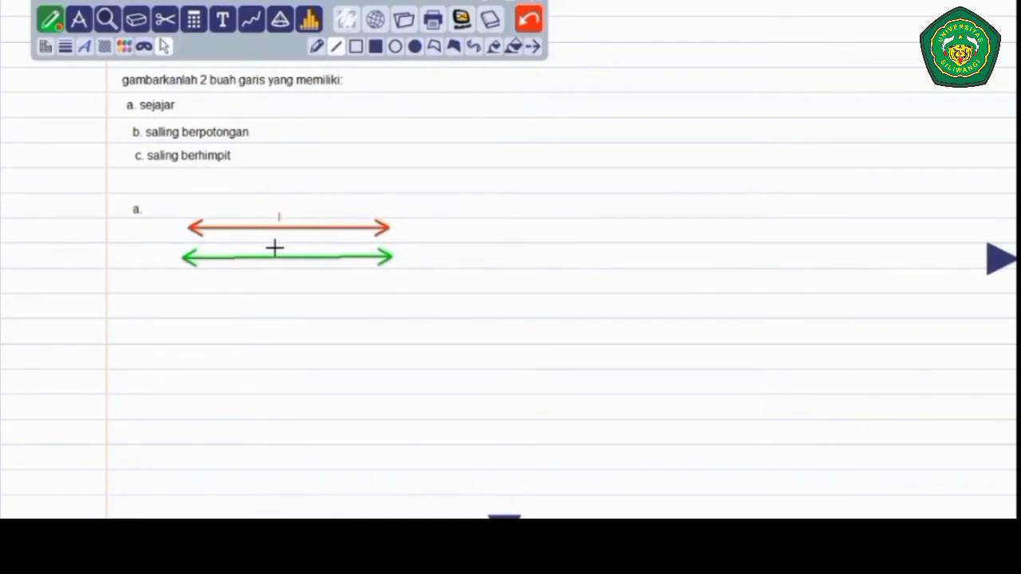
Step: In black, label the green line "k" and place the answer label "b." level with "a." on the page's other half
left_click(123, 48)
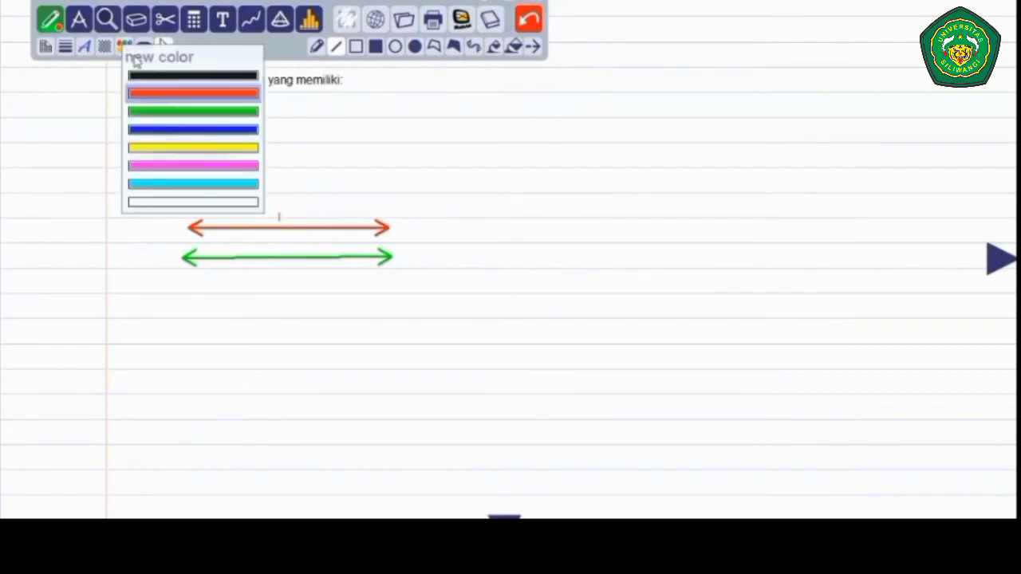
left_click(170, 76)
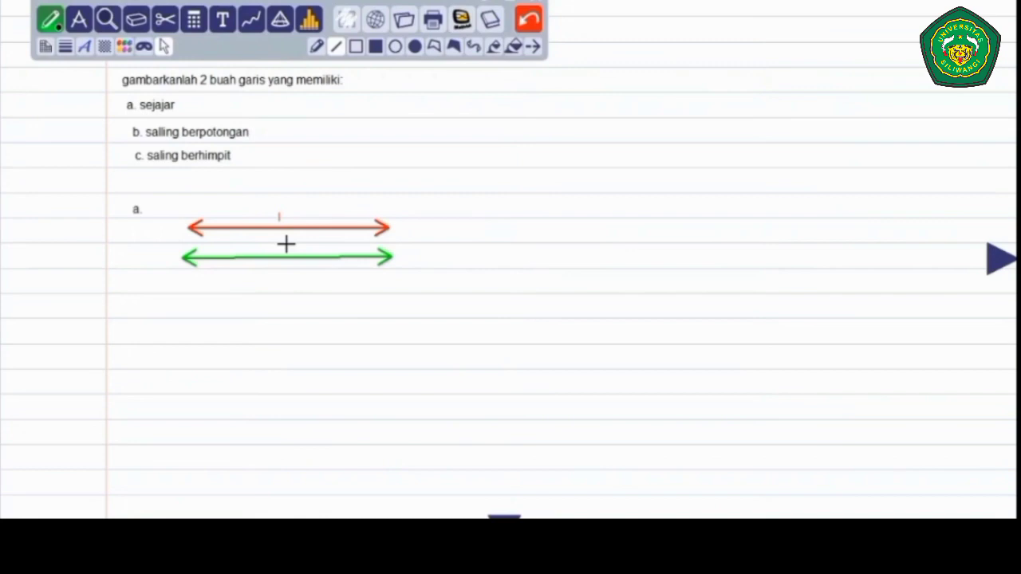
left_click_drag(282, 242, 288, 253)
left_click_drag(483, 208, 487, 211)
left_click(491, 212)
Step: Draw a green horizontal double-headed line beside "b." and a red diagonal double-headed line crossing it near its middle
left_click(124, 46)
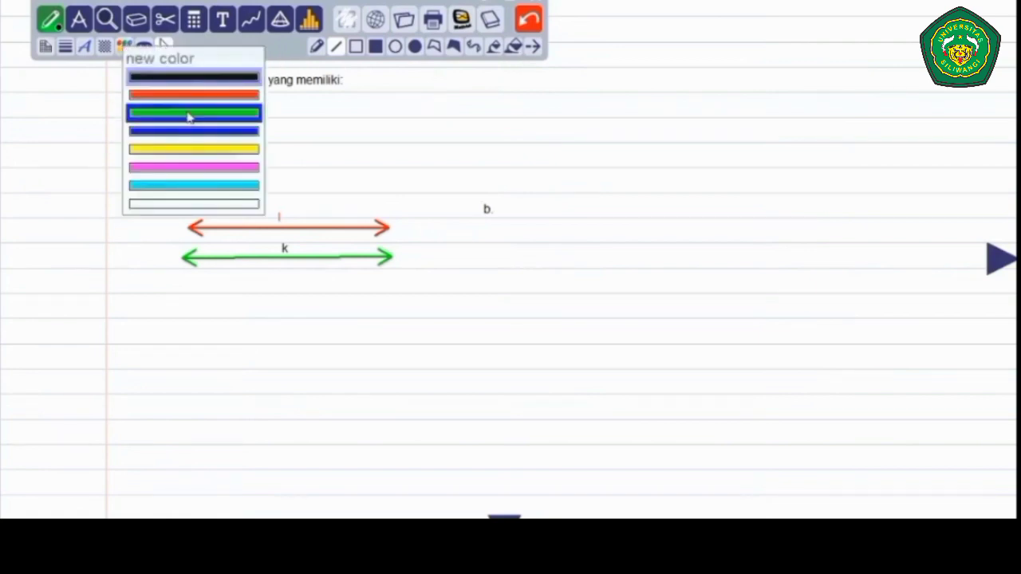
left_click(189, 117)
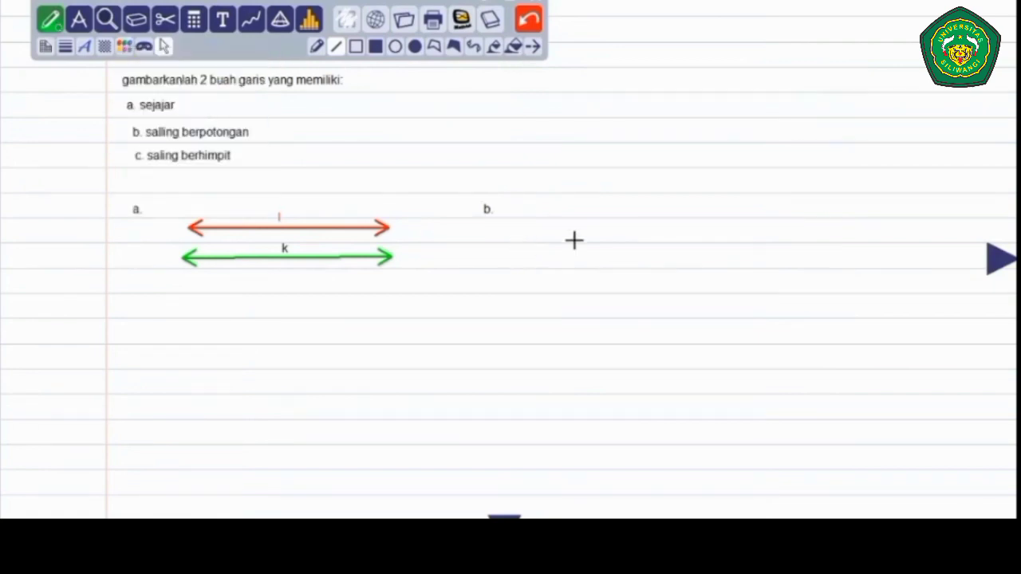
left_click_drag(548, 231, 741, 231)
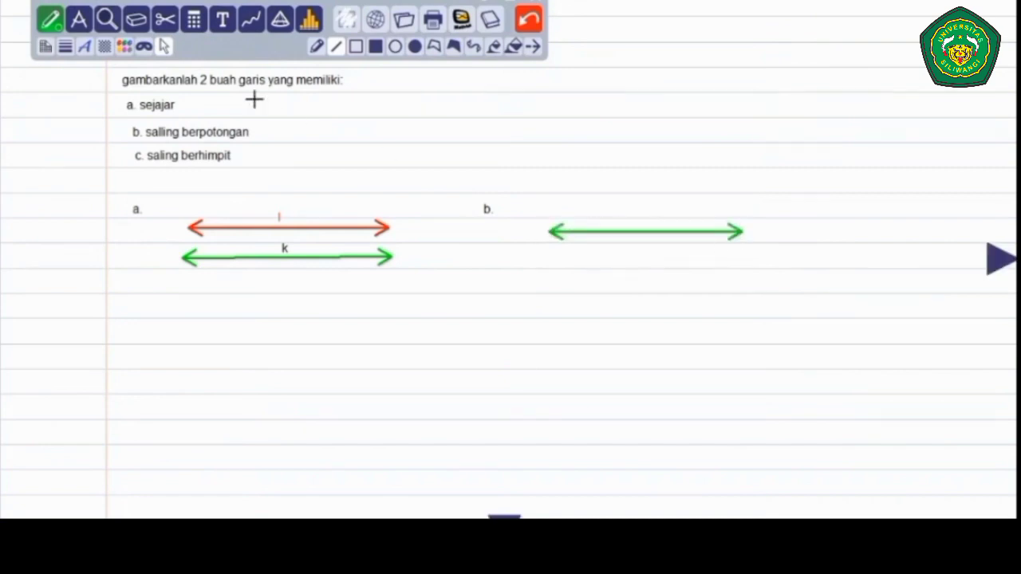
left_click(123, 48)
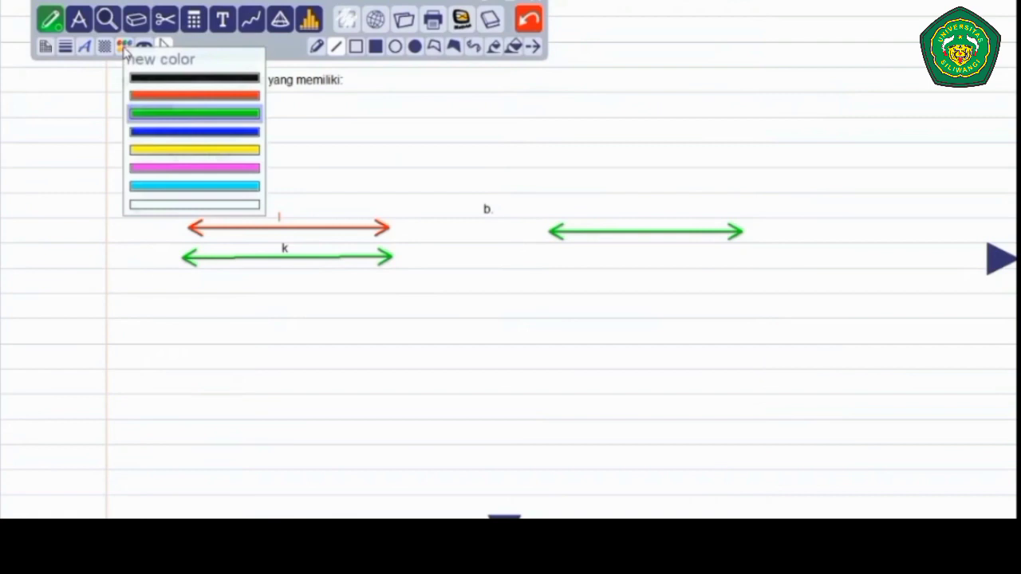
left_click(201, 96)
mouse_move(599, 286)
left_mouse_down()
mouse_move(663, 196)
mouse_move(700, 183)
left_mouse_up()
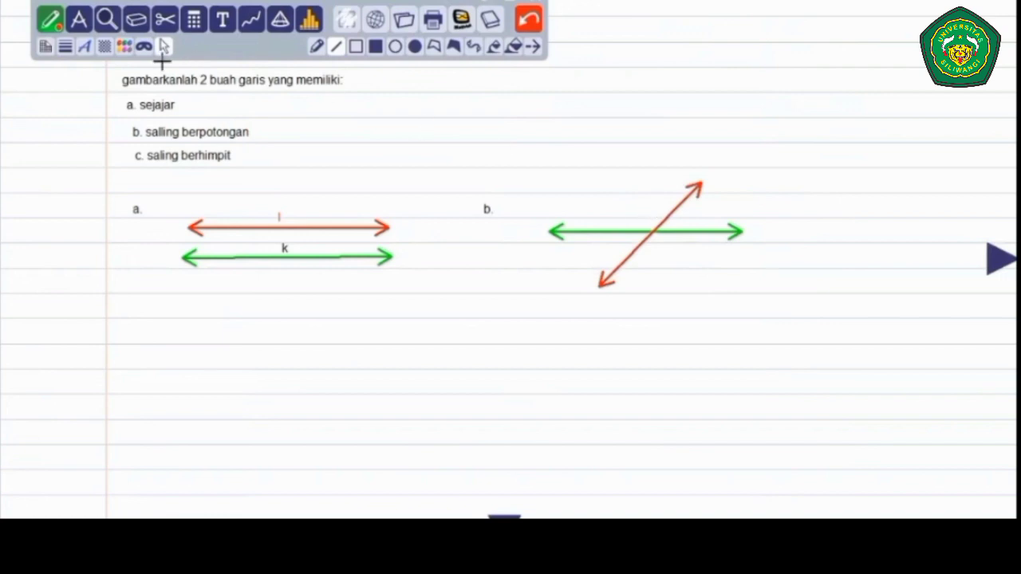
Step: In black, label the intersecting lines "l" (red) and "k" (green), and place the answer label "c." below the first drawing
left_click(123, 48)
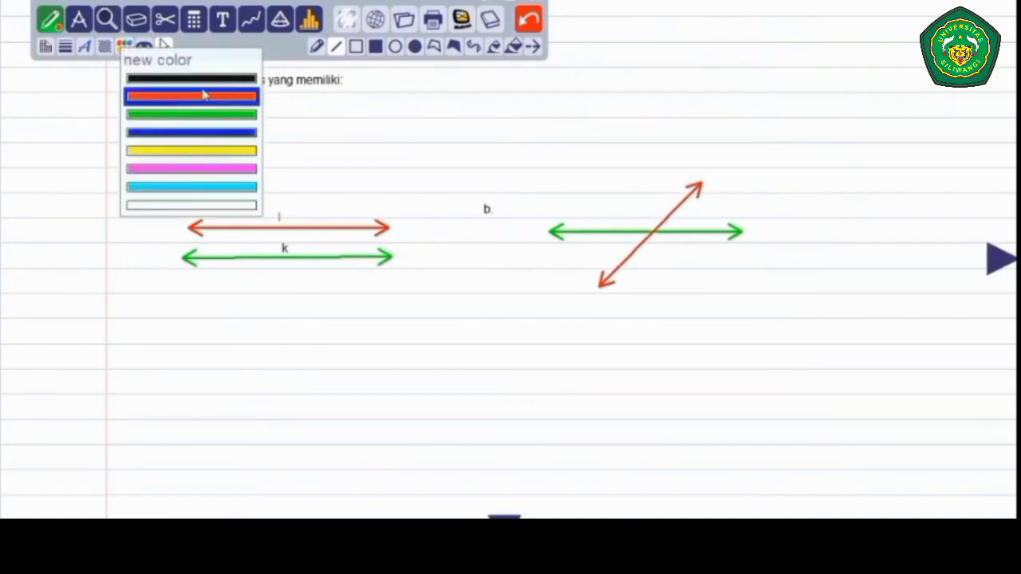
left_click(230, 79)
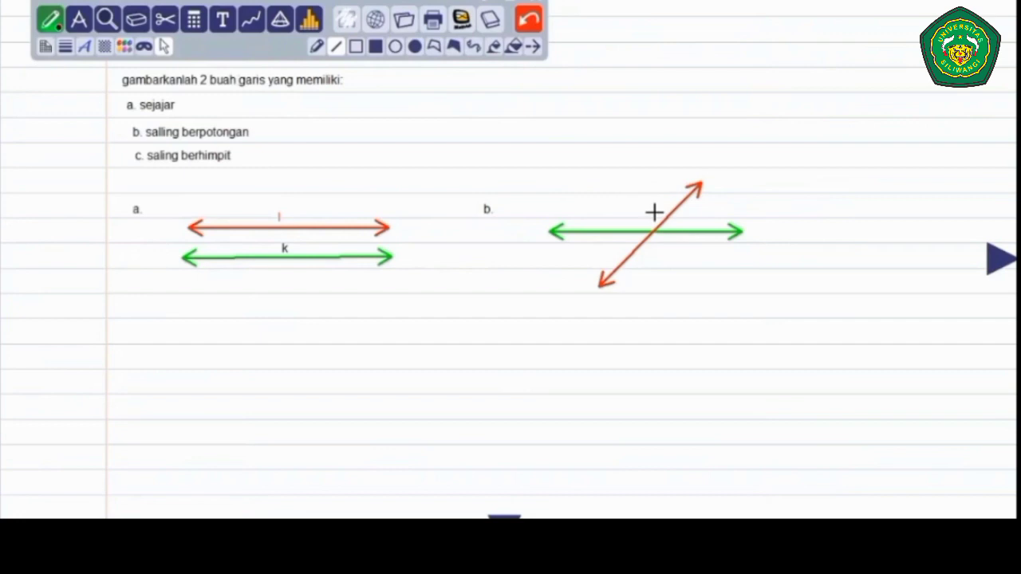
left_click_drag(662, 208, 613, 228)
left_click_drag(147, 333, 155, 333)
Step: Draw a green horizontal double-headed line beside "c." and a red double-headed line of the same length directly over it
left_click(125, 47)
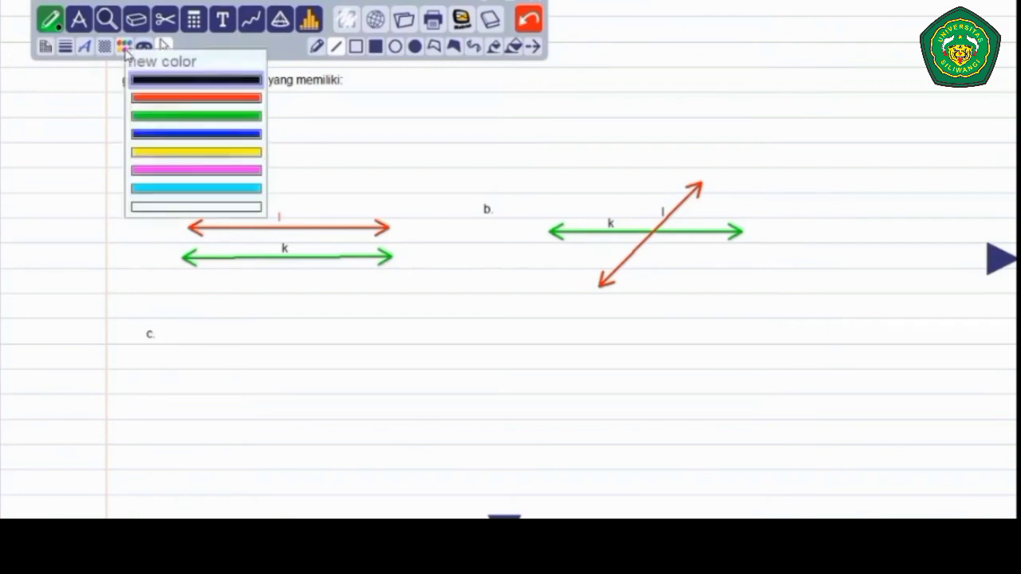
left_click(195, 116)
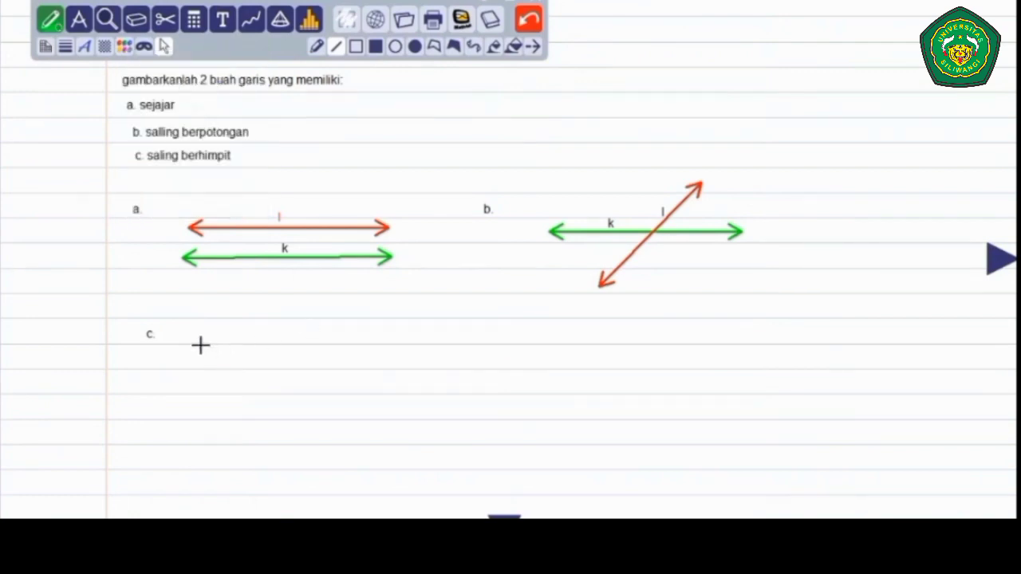
left_click_drag(200, 344, 417, 343)
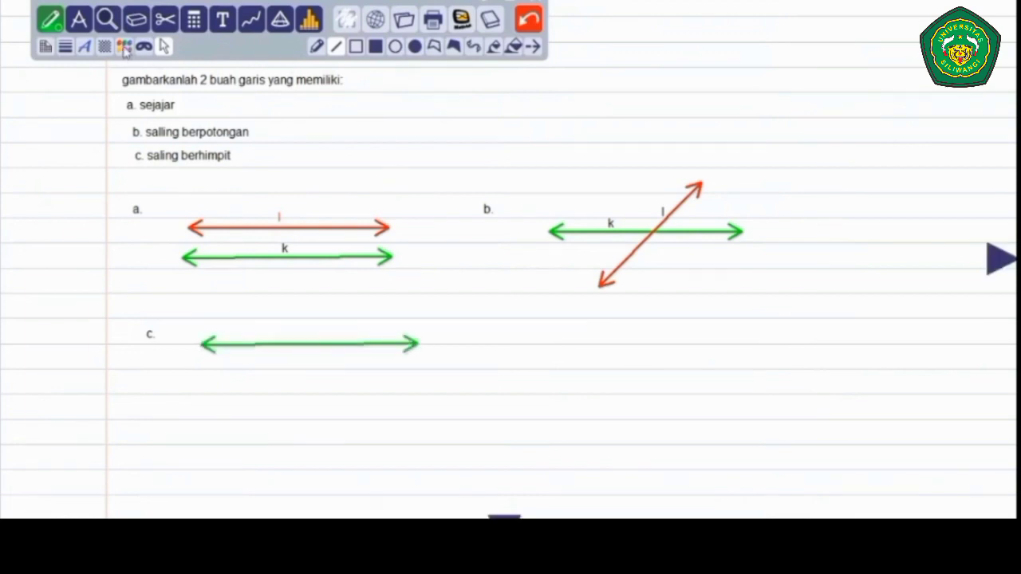
left_click(125, 48)
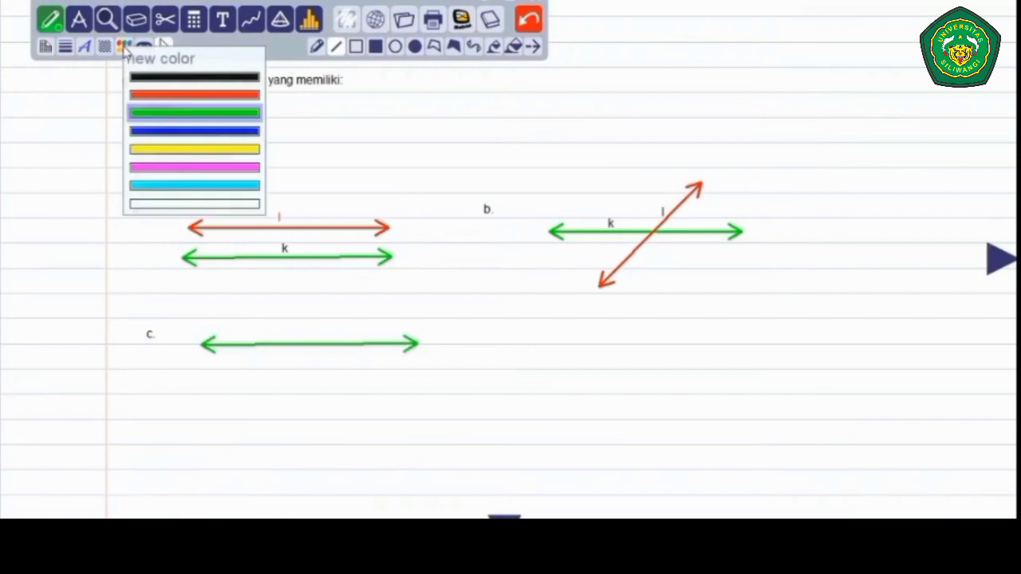
left_click(191, 96)
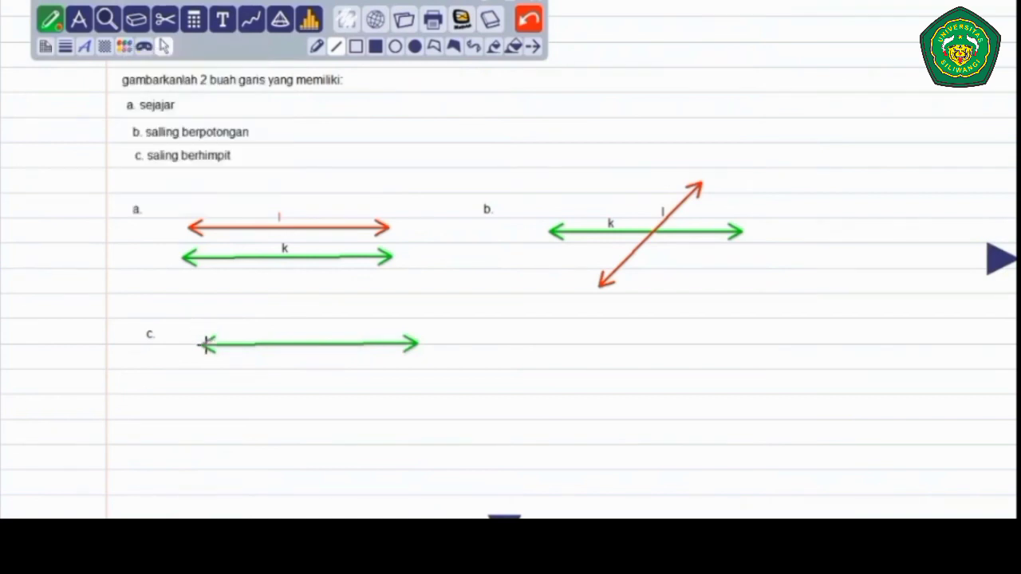
left_click_drag(203, 344, 415, 344)
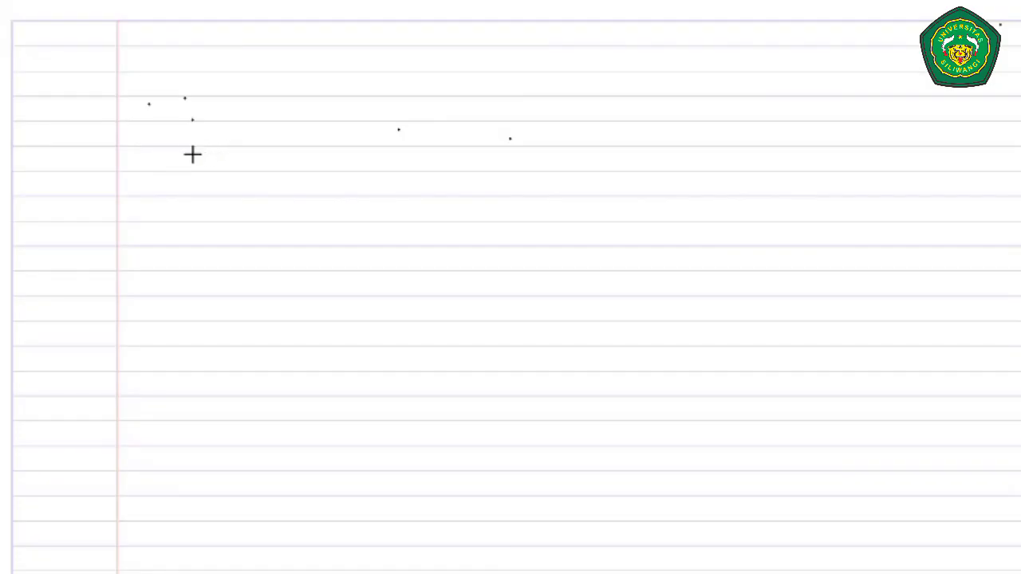
Step: Write the second question "2. buatlah sebuah lingkaran dengan jari" near the top of the blank lined page
left_click(141, 135)
left_click_drag(143, 129, 158, 144)
left_click(160, 143)
type("buatlah ")
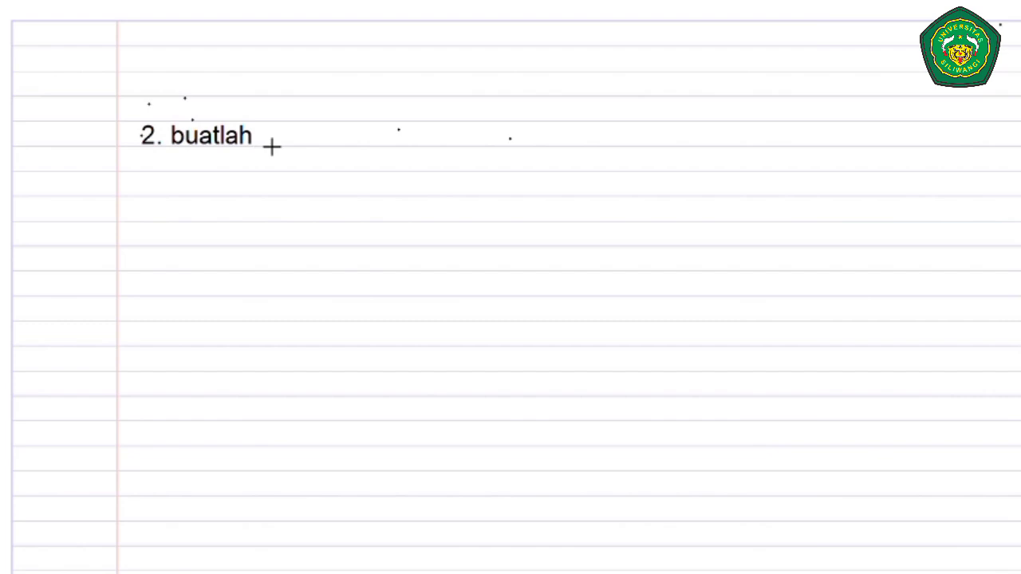
type("sebuah lingkaran ")
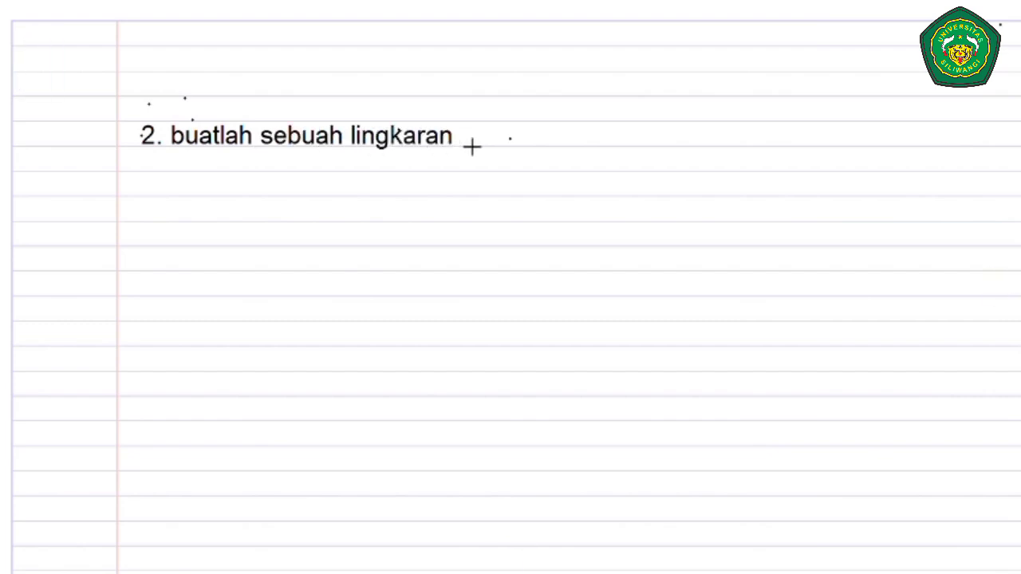
type("dengan jari0")
key("BackSpace")
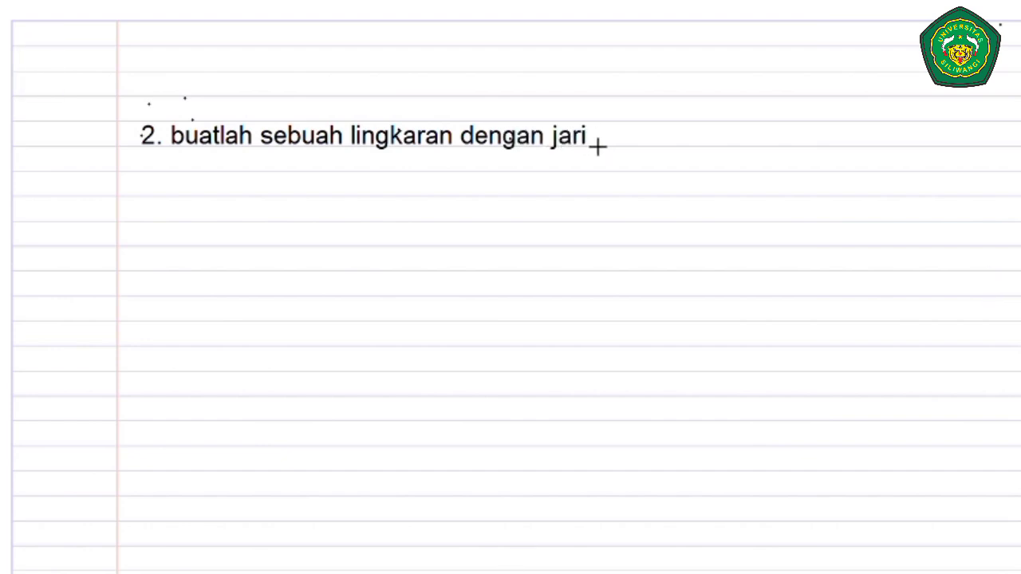